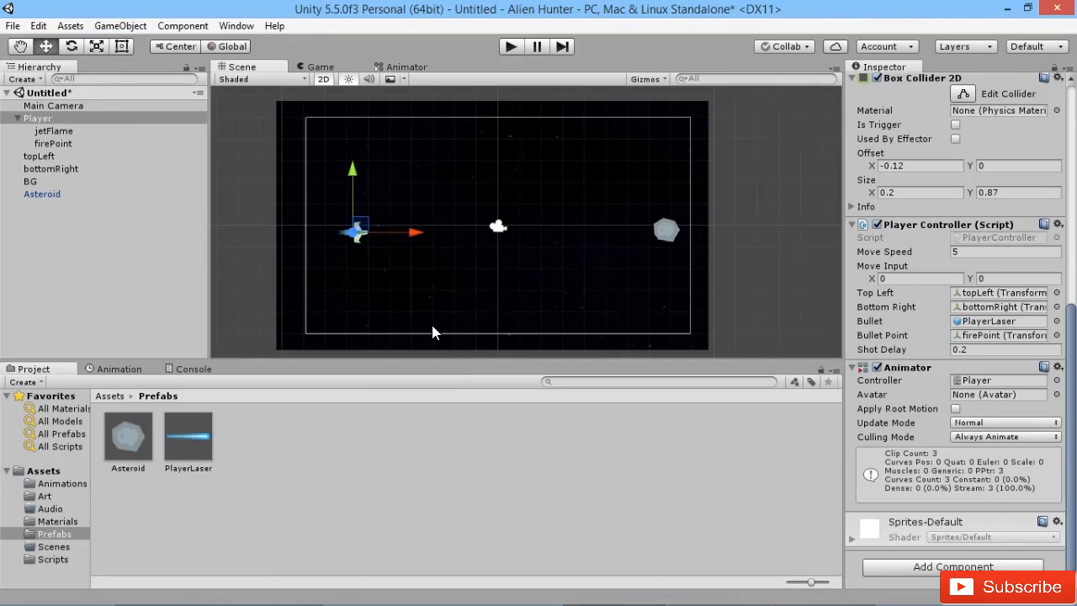
Step: Playtest the game by flying the ship around and firing lasers at the asteroid, and stop play mode
key(ctrl+p)
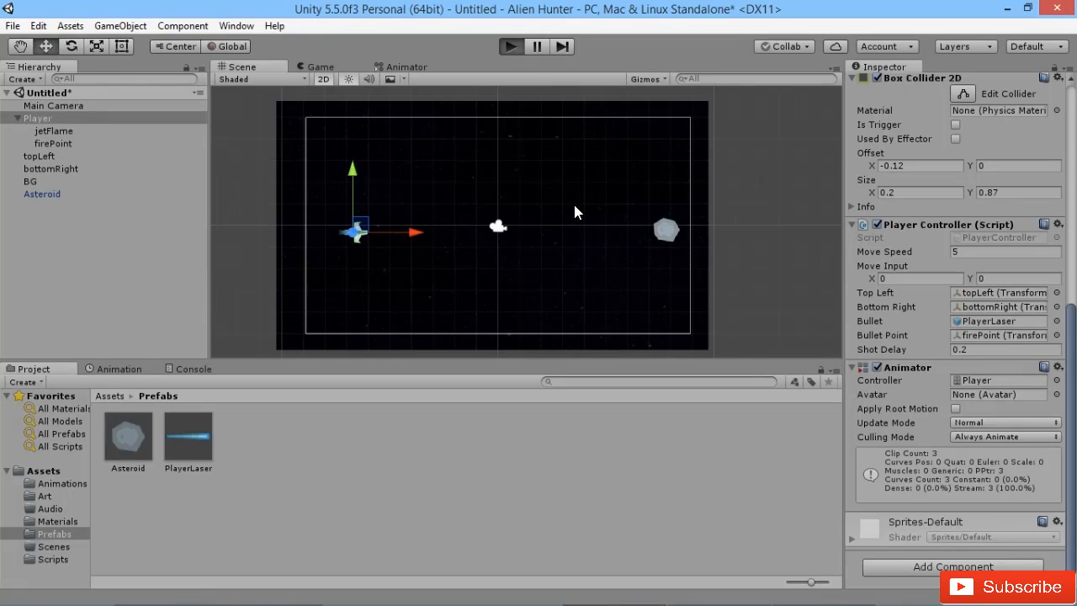
click(575, 308)
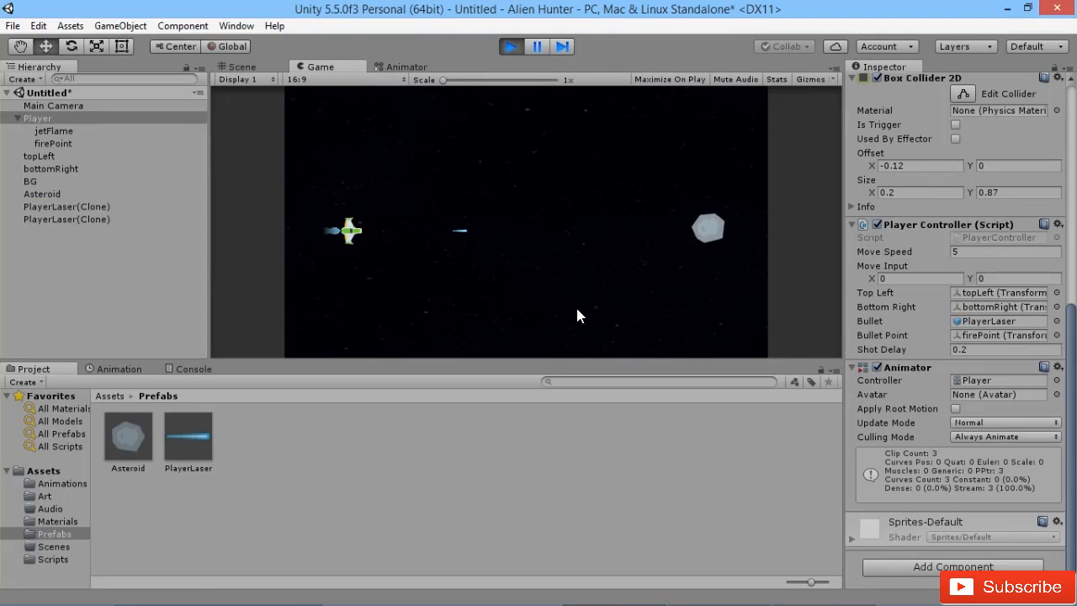
click(585, 306)
click(577, 304)
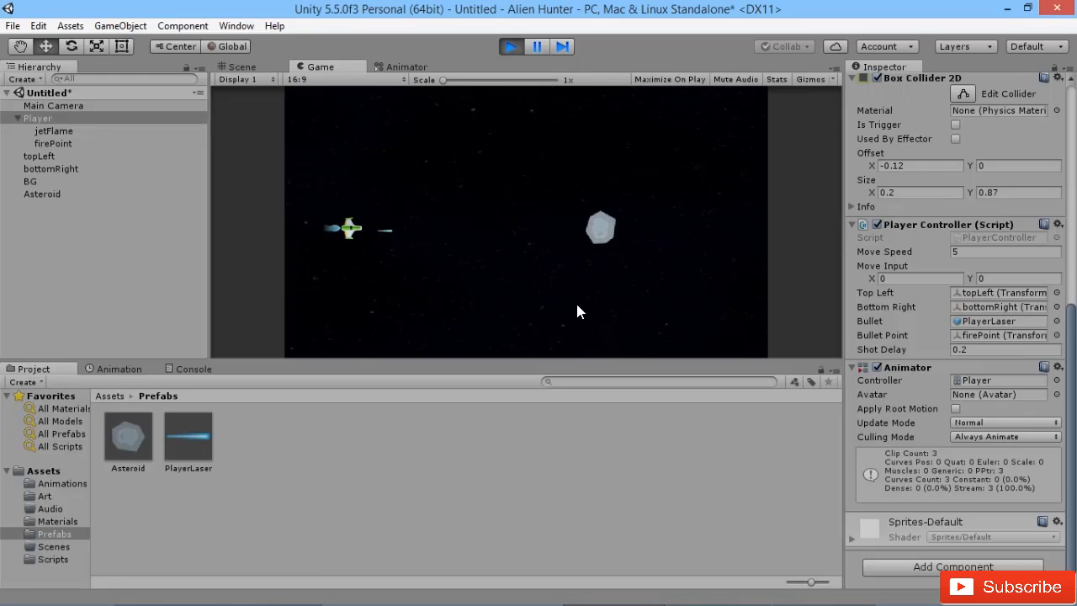
key(w)
key(s)
click(573, 303)
key(w)
key(a)
click(572, 303)
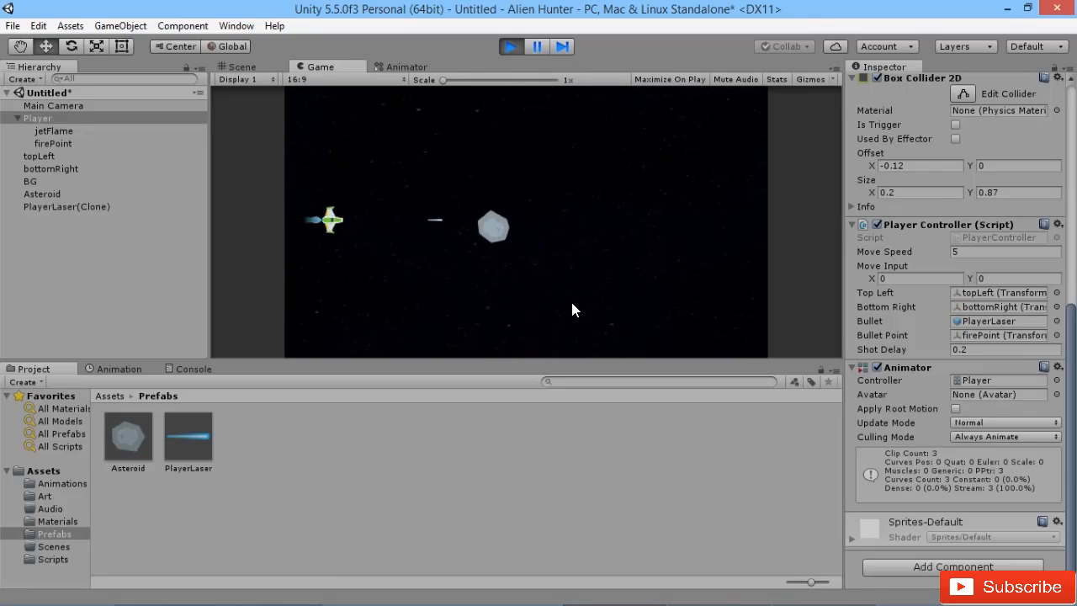
key(s)
key(a)
key(w)
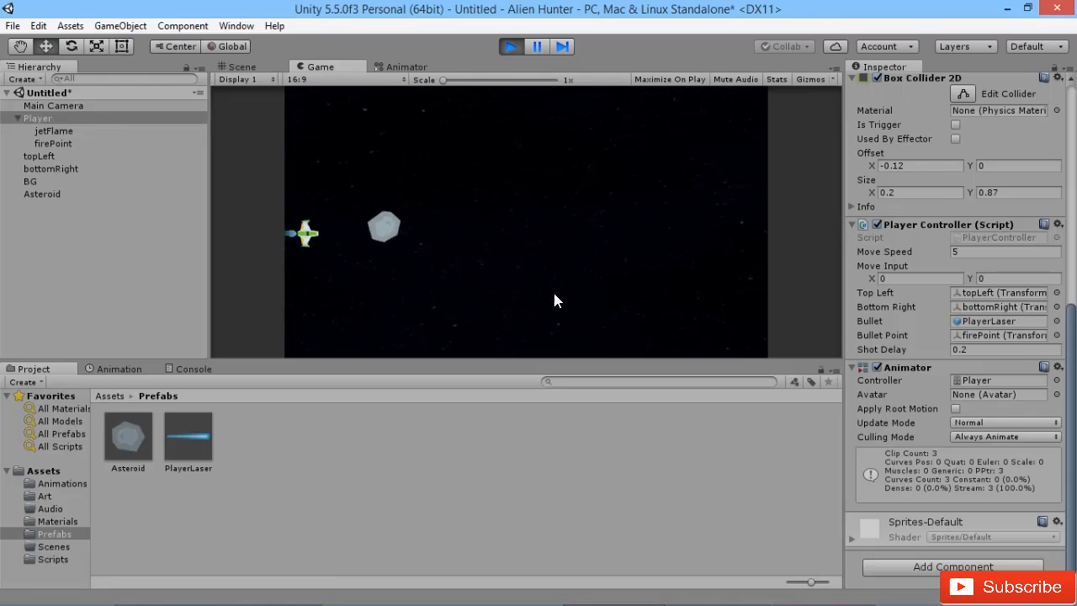
key(d)
key(w)
key(d)
key(s)
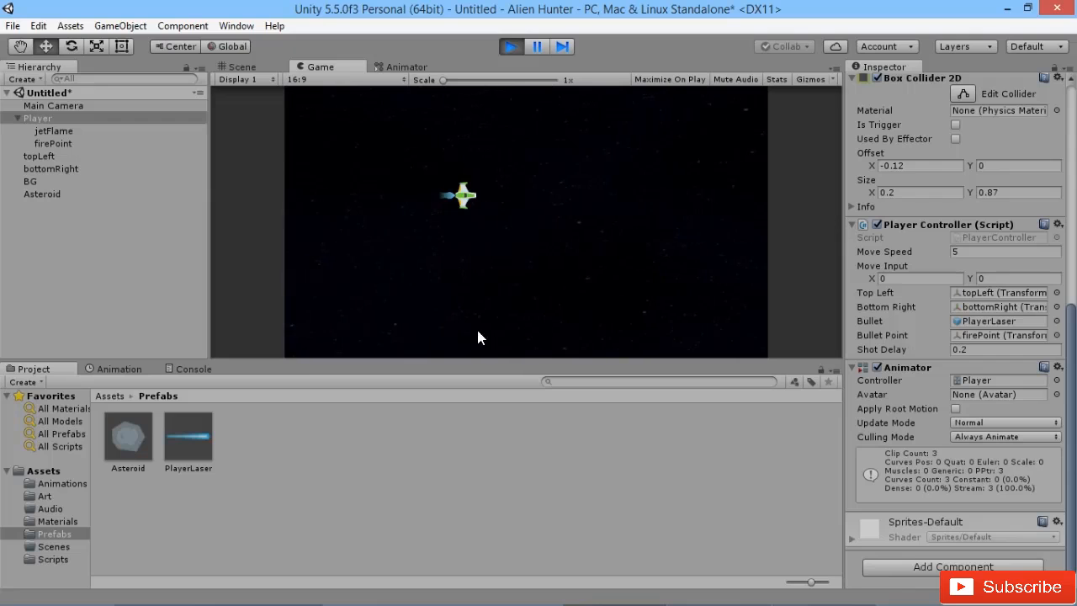
key(ctrl+p)
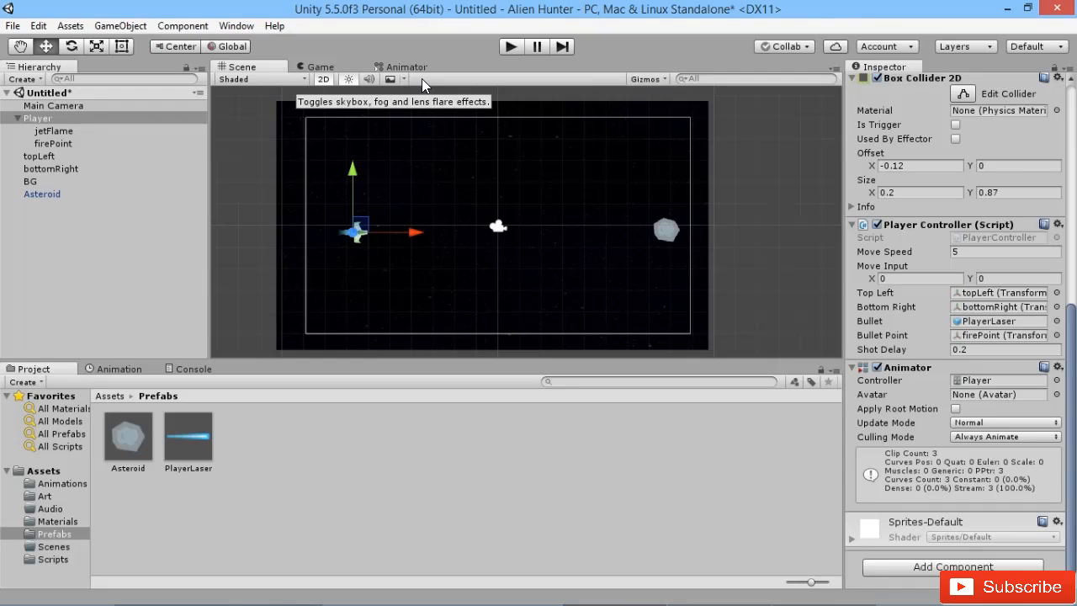
Step: Add a particle system to the scene and set its X rotation to 0
click(119, 26)
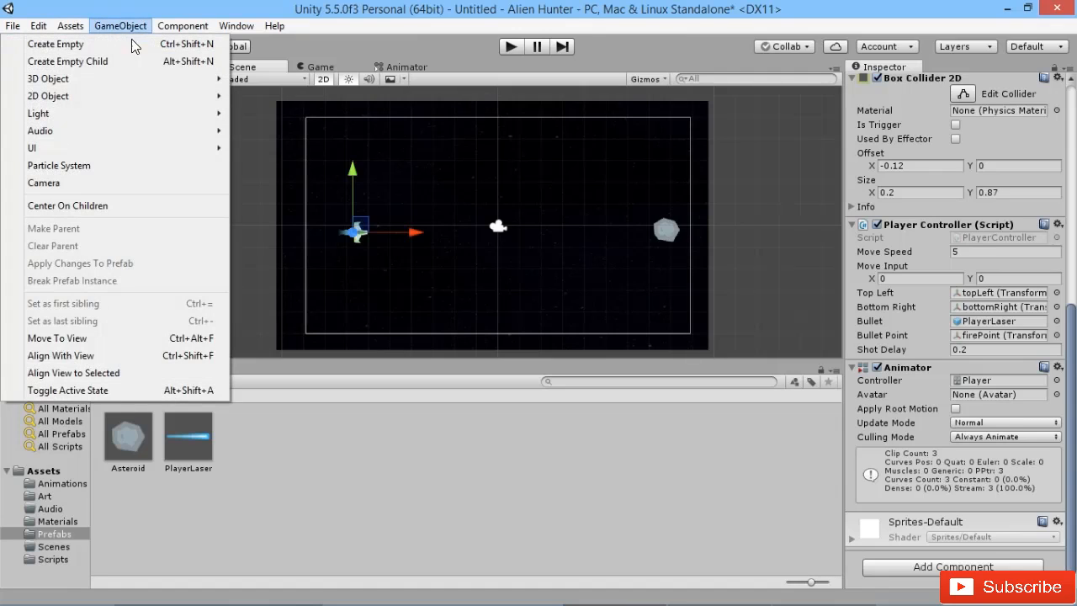
click(162, 169)
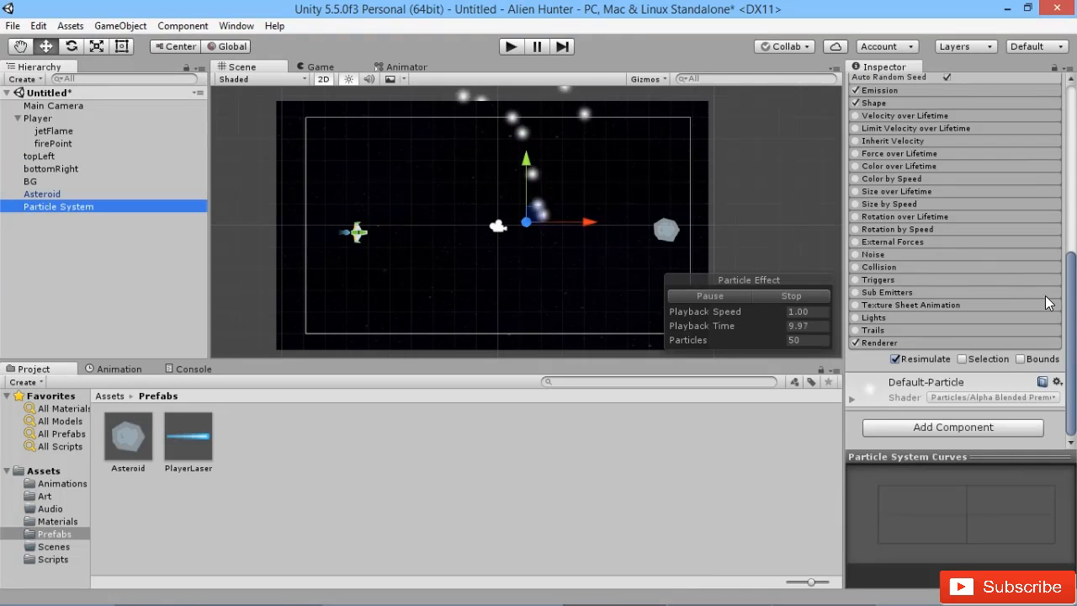
scroll(1023, 290, up, 10)
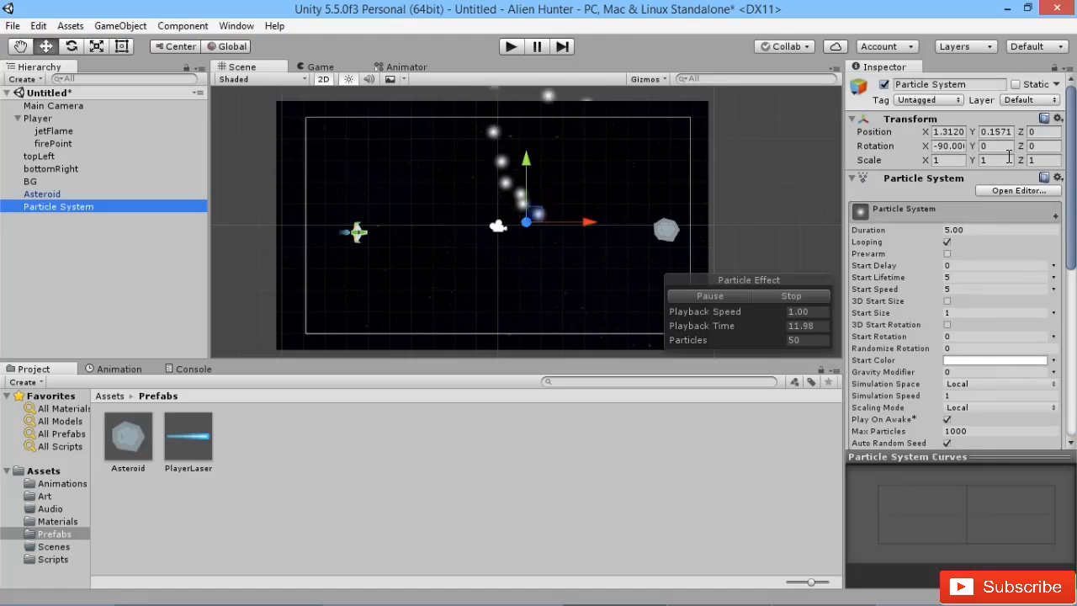
click(948, 146)
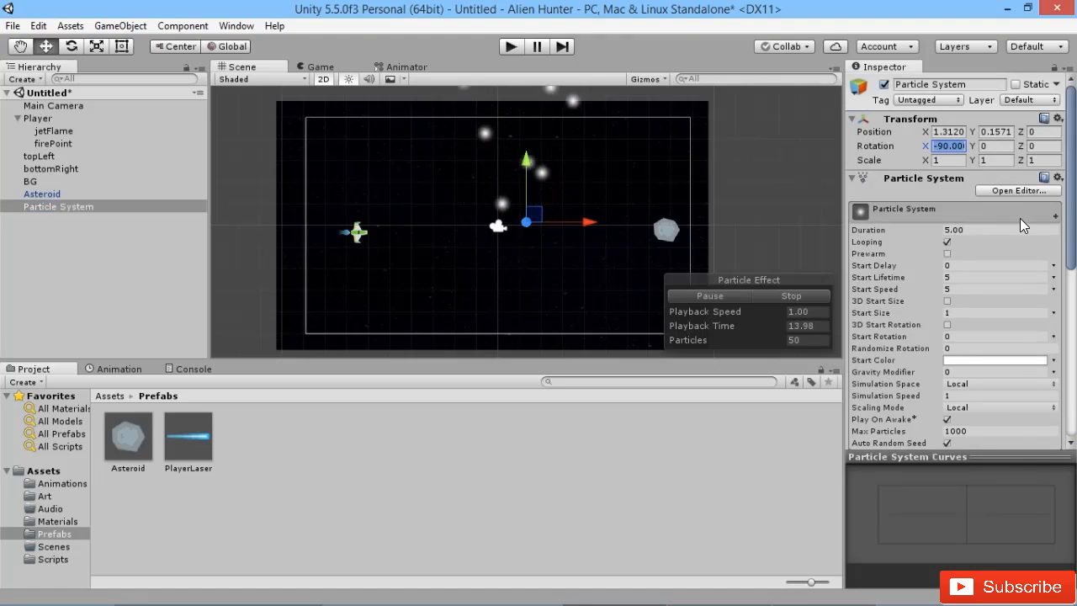
text(0)
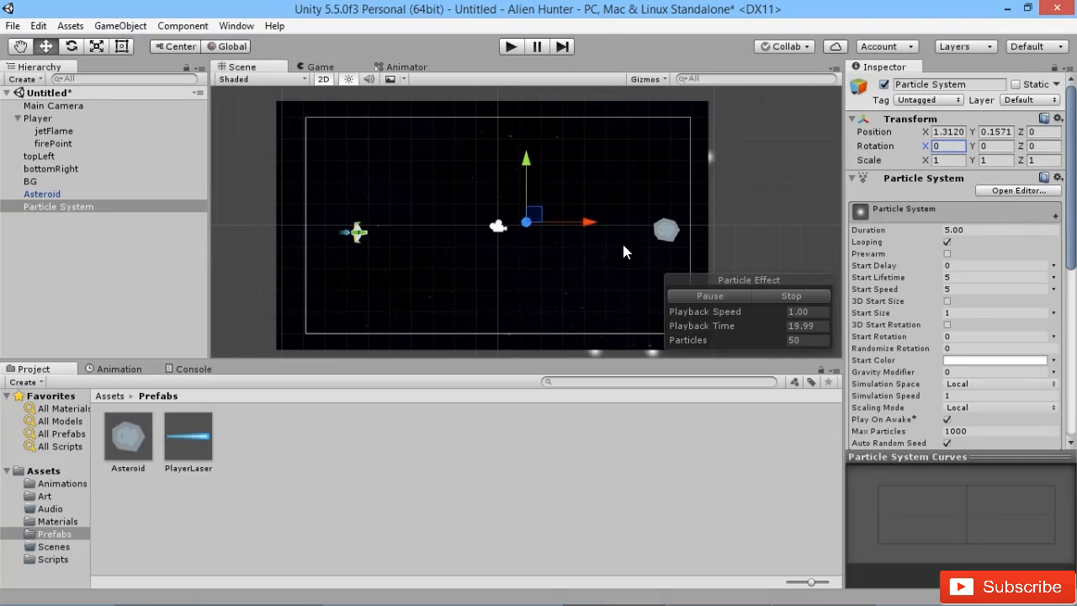
mouse_move(624, 251)
middle_down()
mouse_move(501, 244)
mouse_move(638, 249)
mouse_move(618, 244)
middle_up()
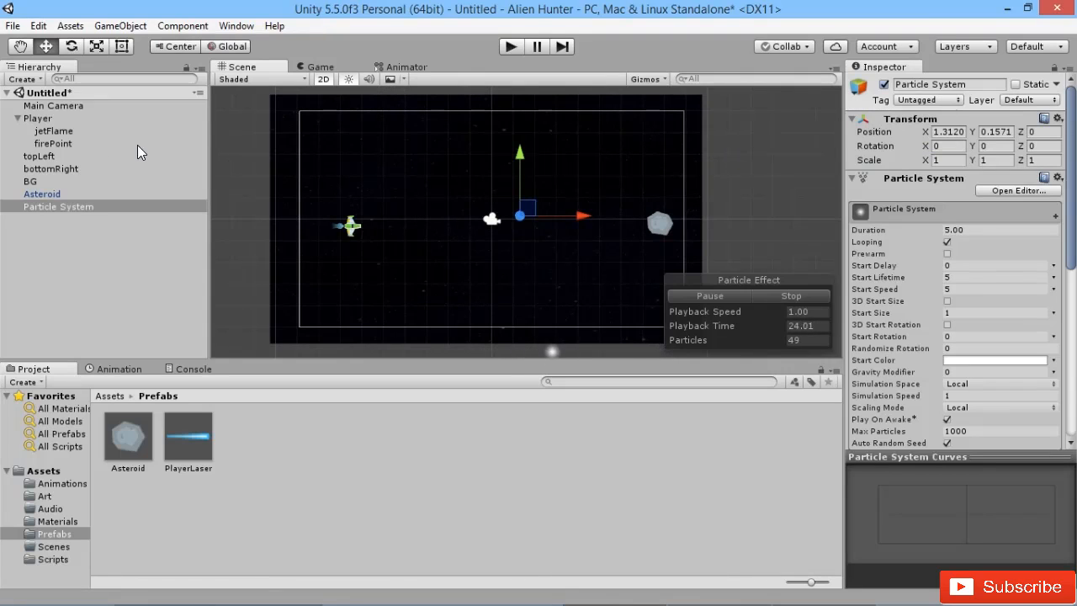
Step: Push the BG plane back by setting its Z position to 10
click(59, 181)
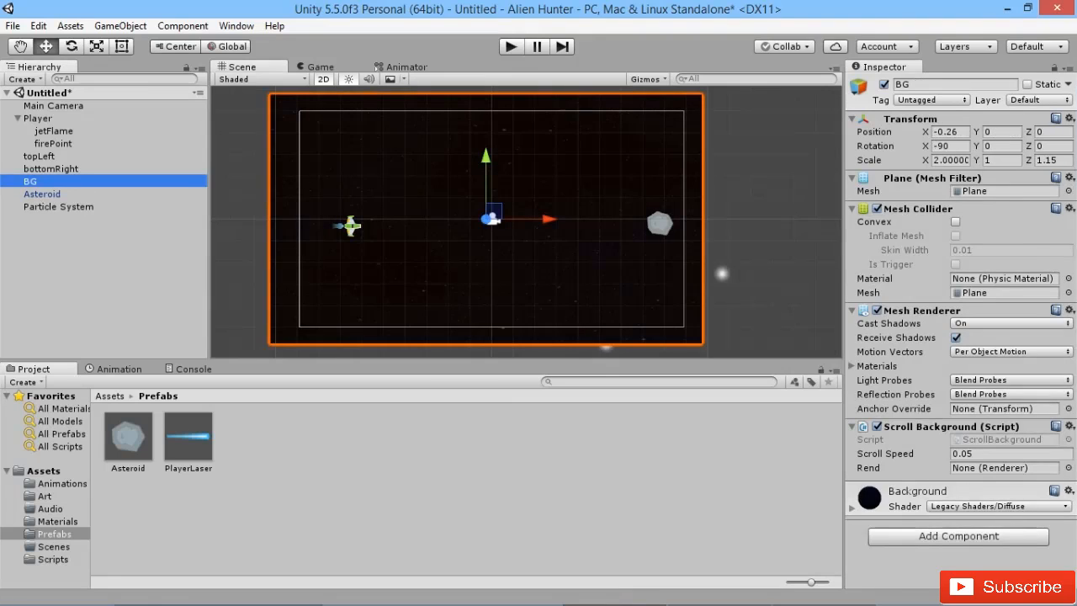
drag(1029, 132, 1039, 132)
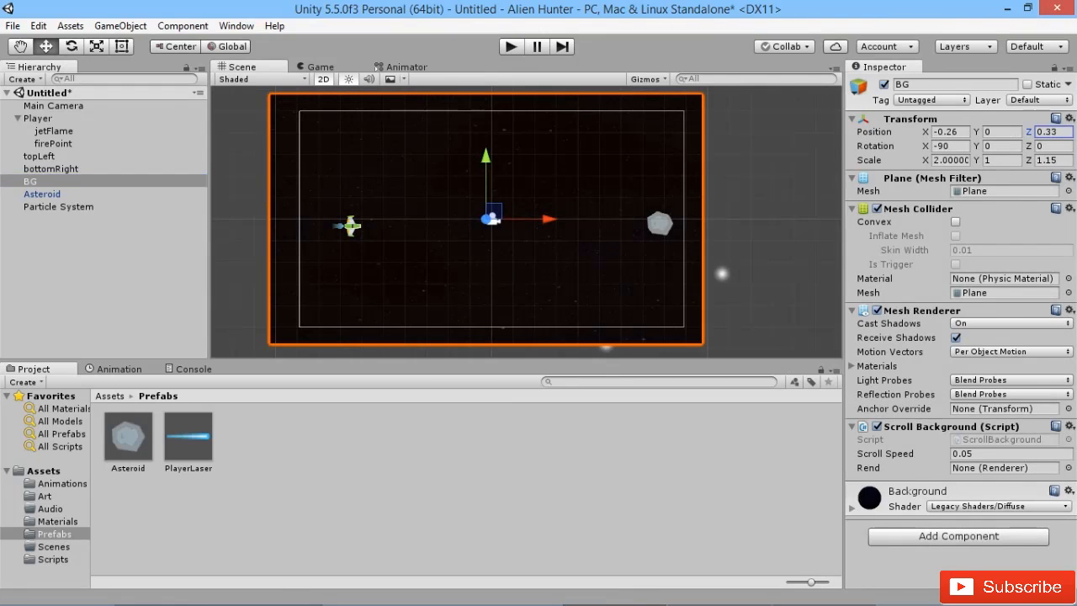
drag(25, 143, 213, 145)
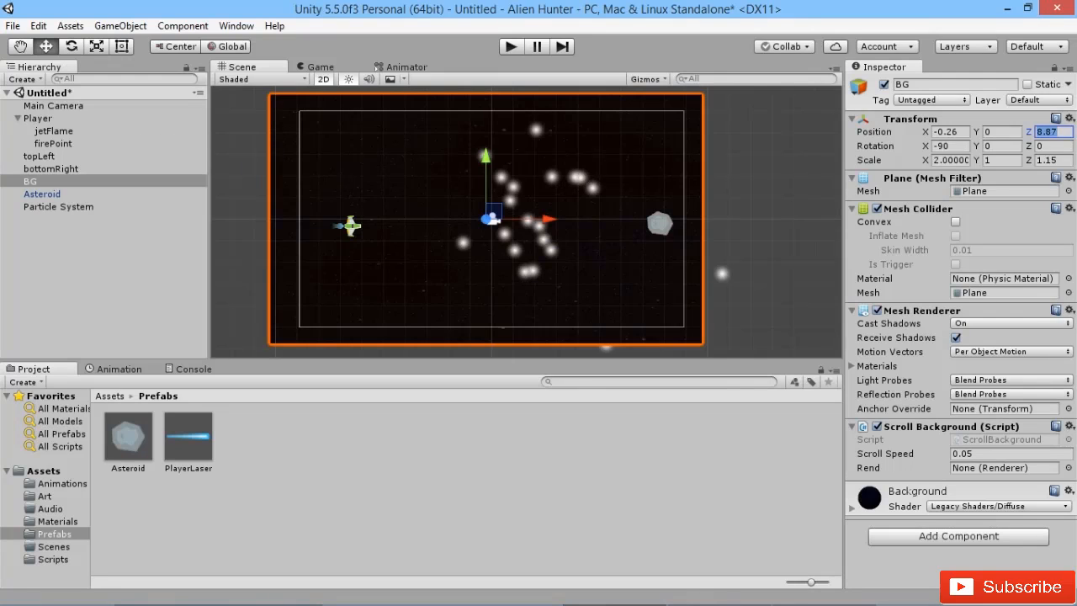
text(10)
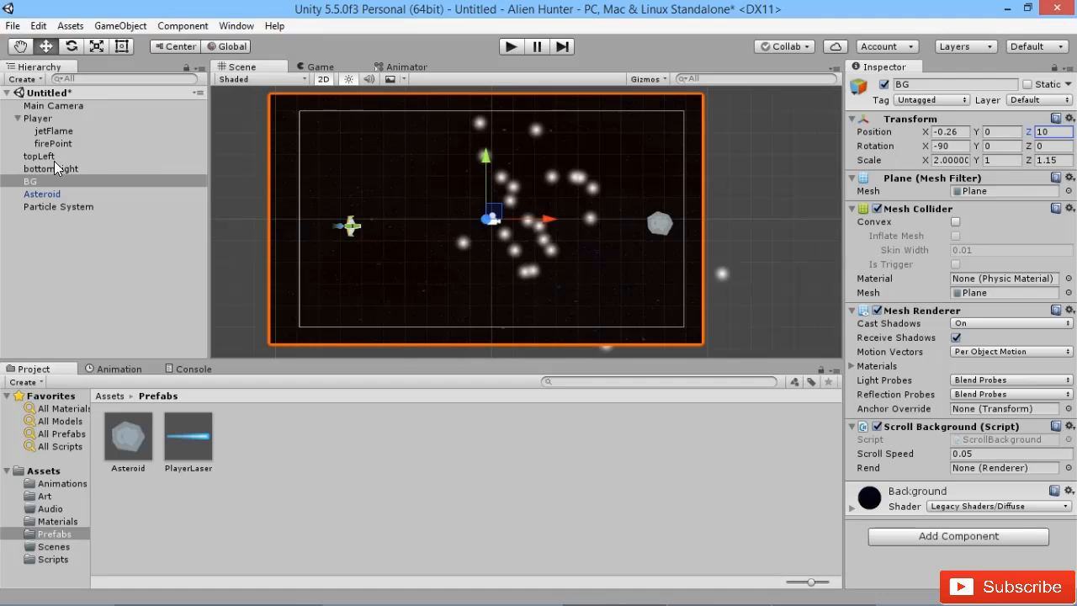
click(38, 118)
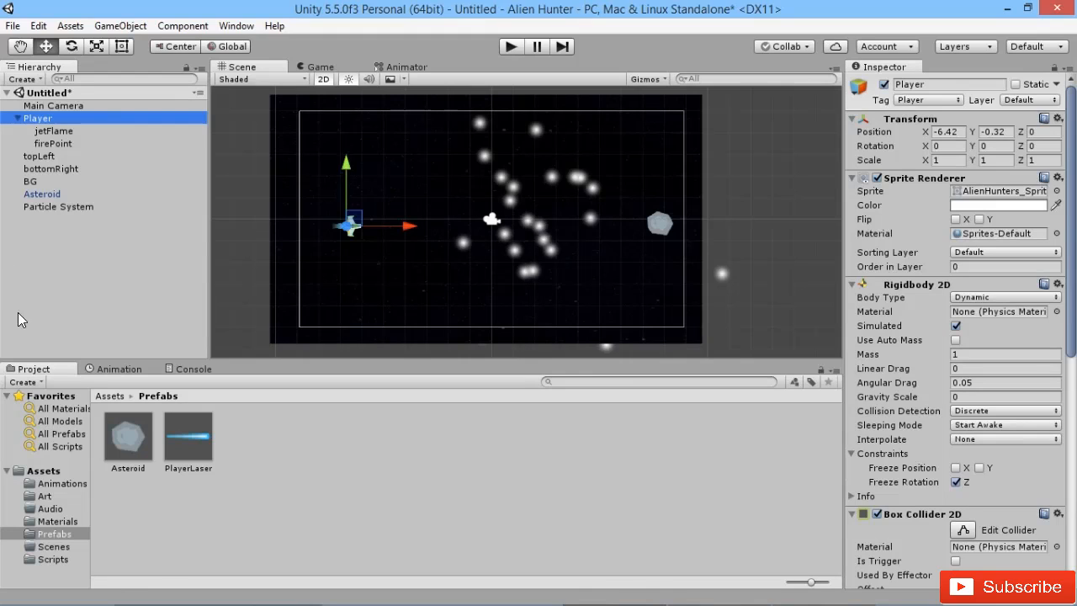
Step: Change the particle system's emitter shape to Circle with a radius of 0.28
click(59, 206)
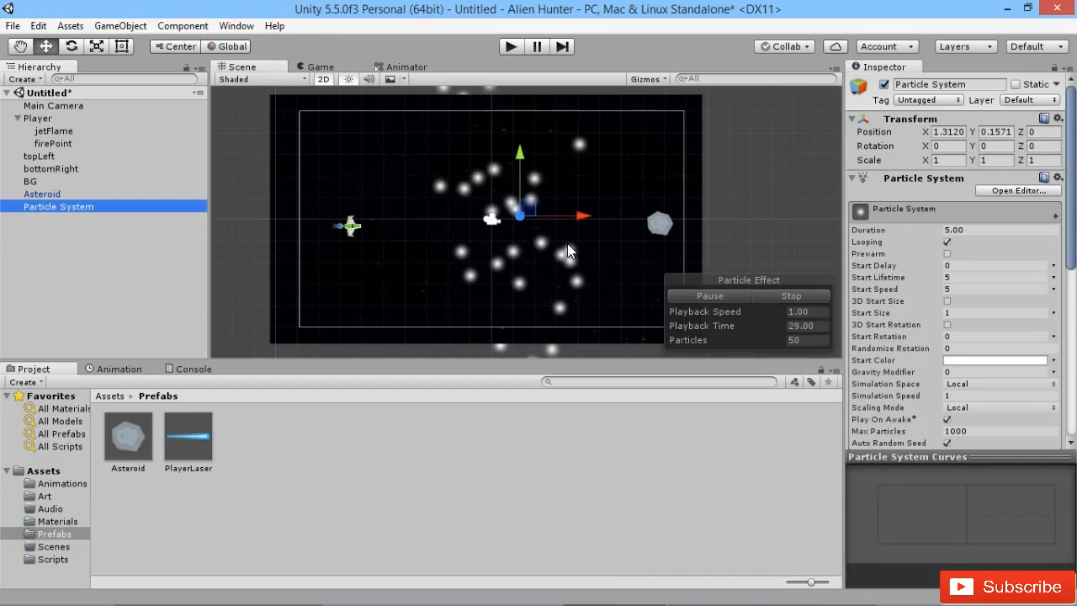
scroll(949, 250, down, 5)
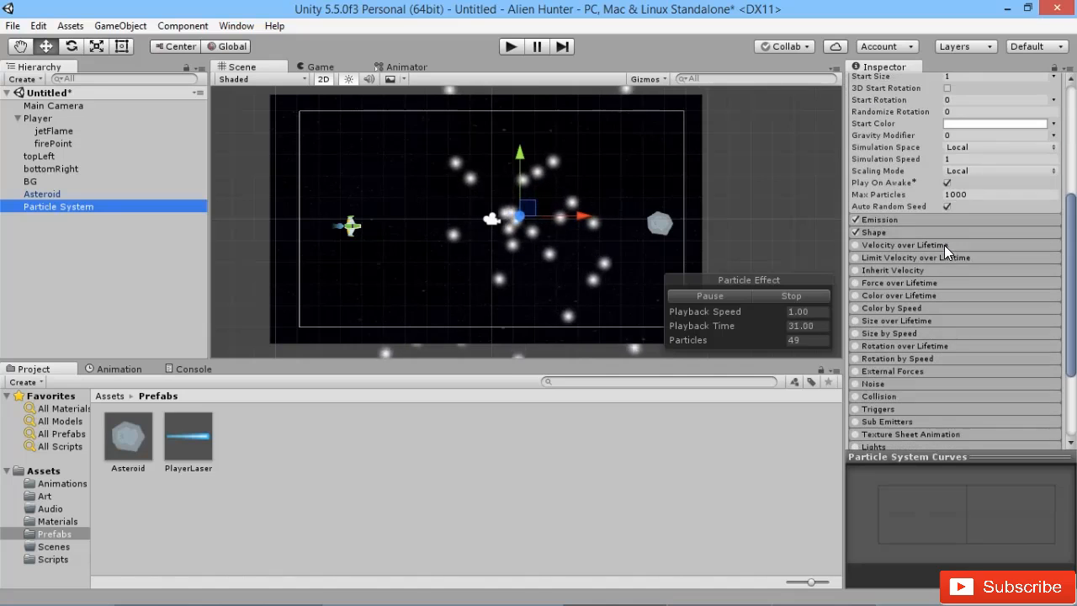
click(876, 232)
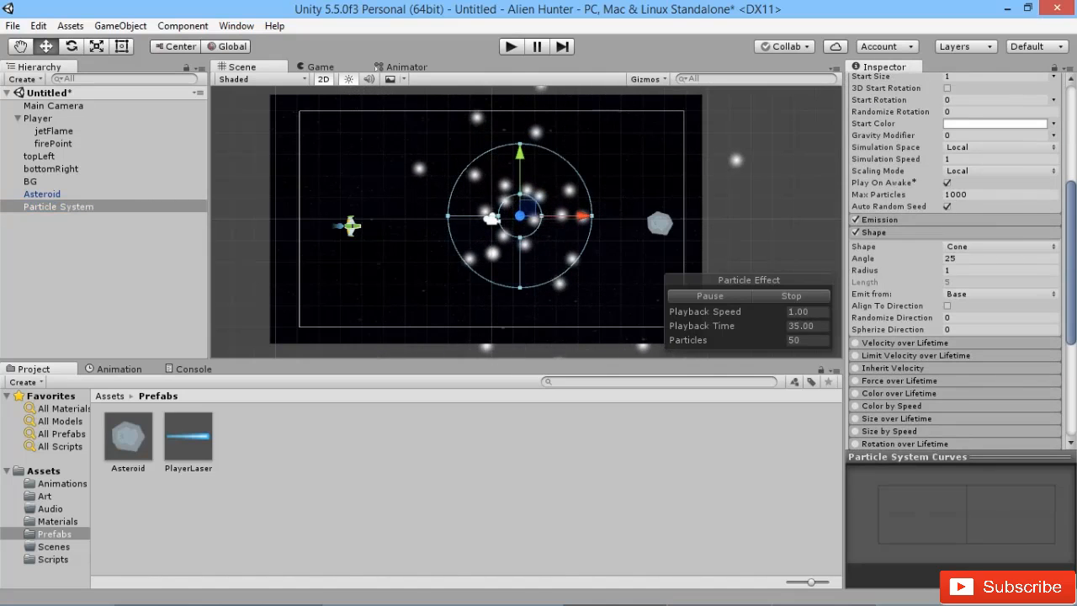
click(1000, 247)
click(993, 384)
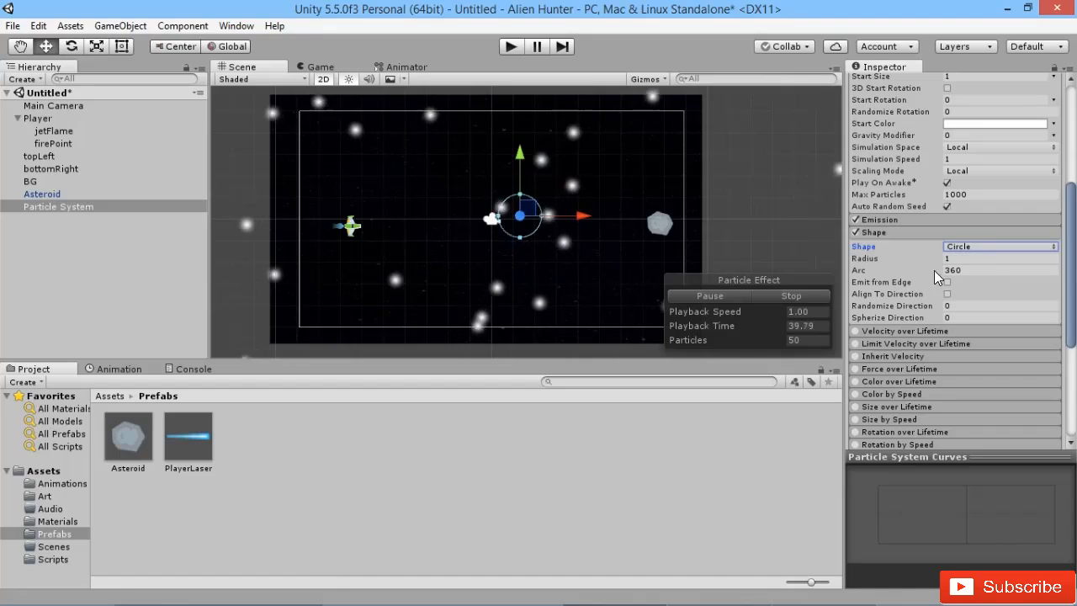
drag(928, 259, 905, 283)
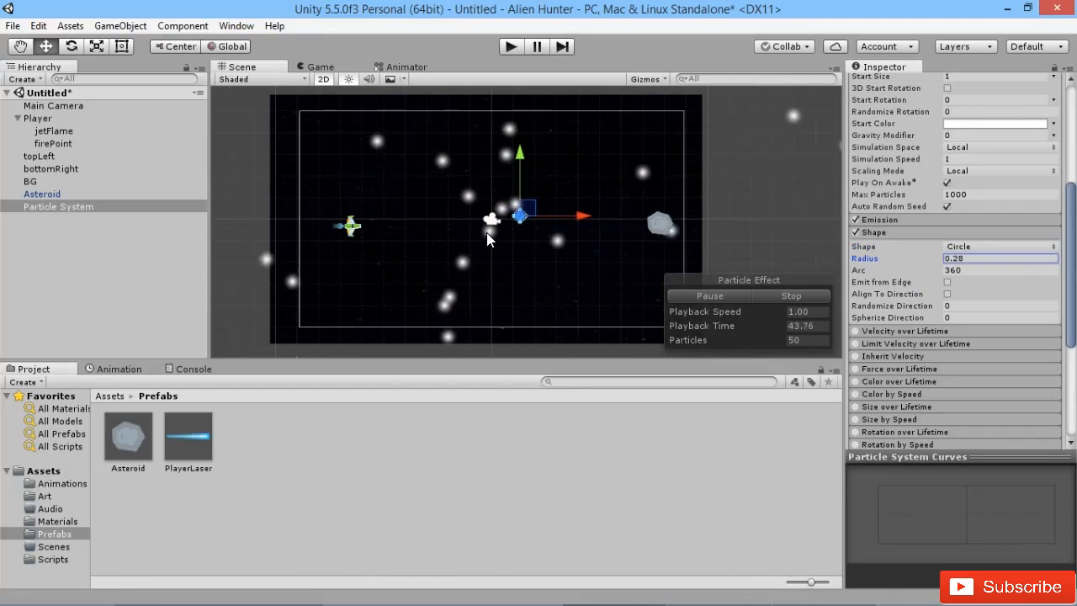
Step: Move the particle system between the player ship and the camera, to about X -3.08, Y -0.35
scroll(572, 237, up, 14)
middle_drag(551, 243, 575, 226)
scroll(584, 236, down, 3)
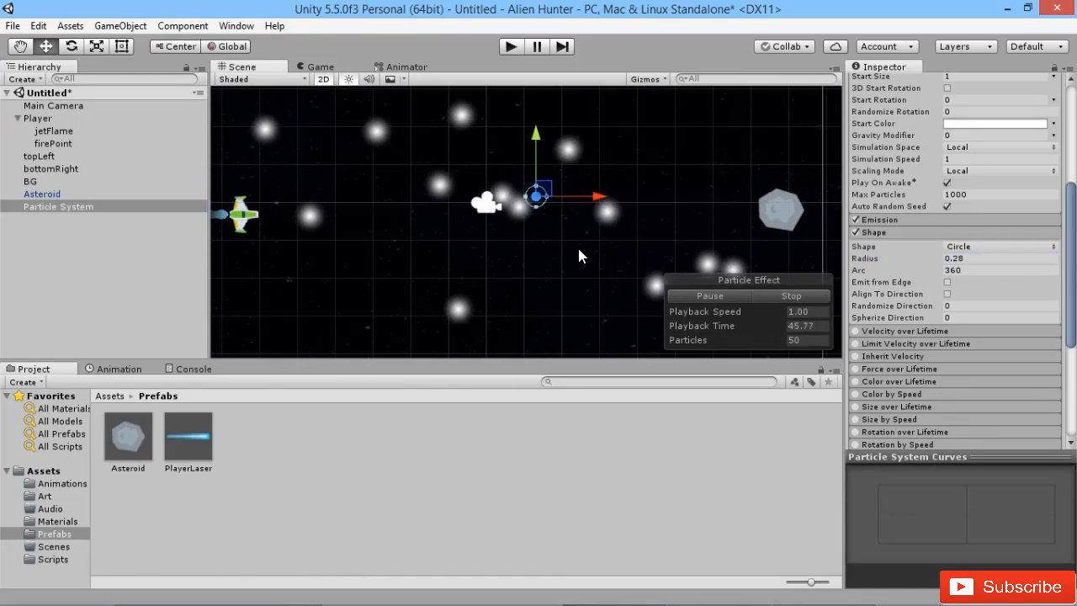
drag(579, 197, 399, 227)
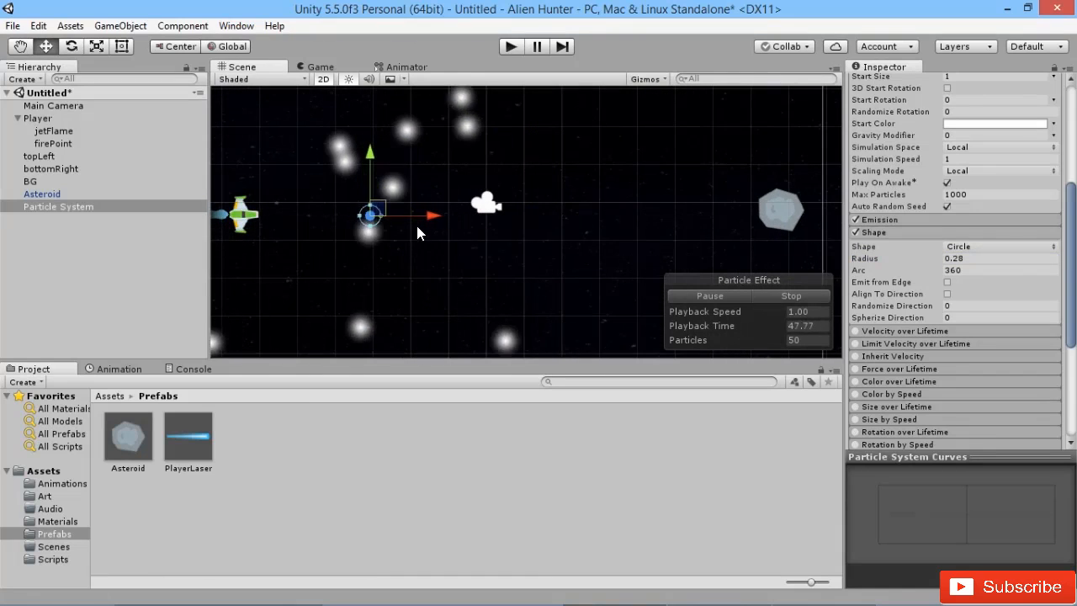
middle_drag(442, 257, 578, 245)
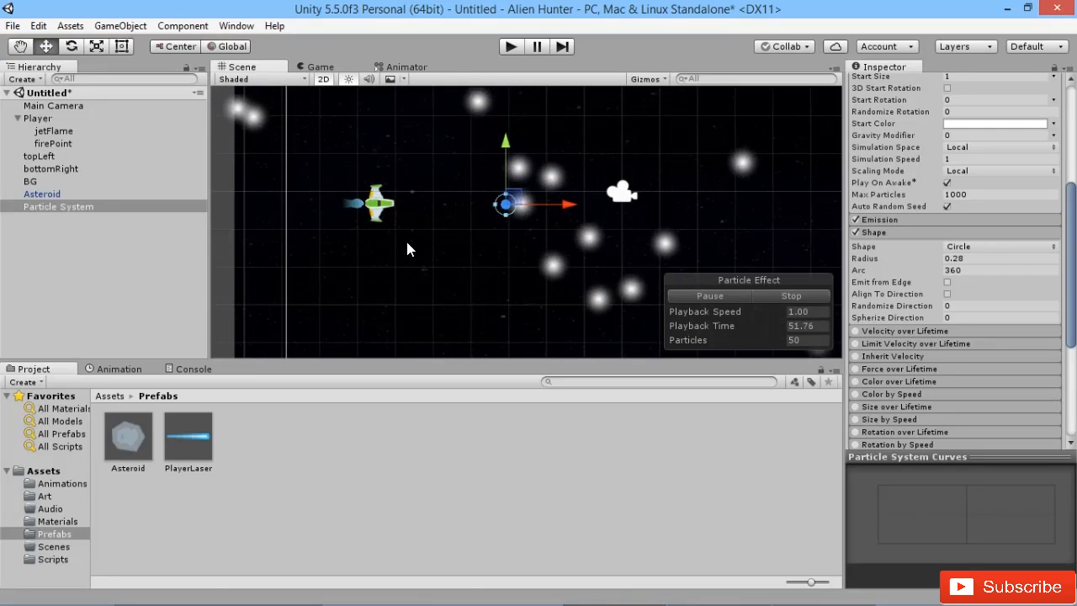
Step: Set the emission rate over time to 0 and add a burst at time 0.00 with min 5 and max 7 particles
click(950, 221)
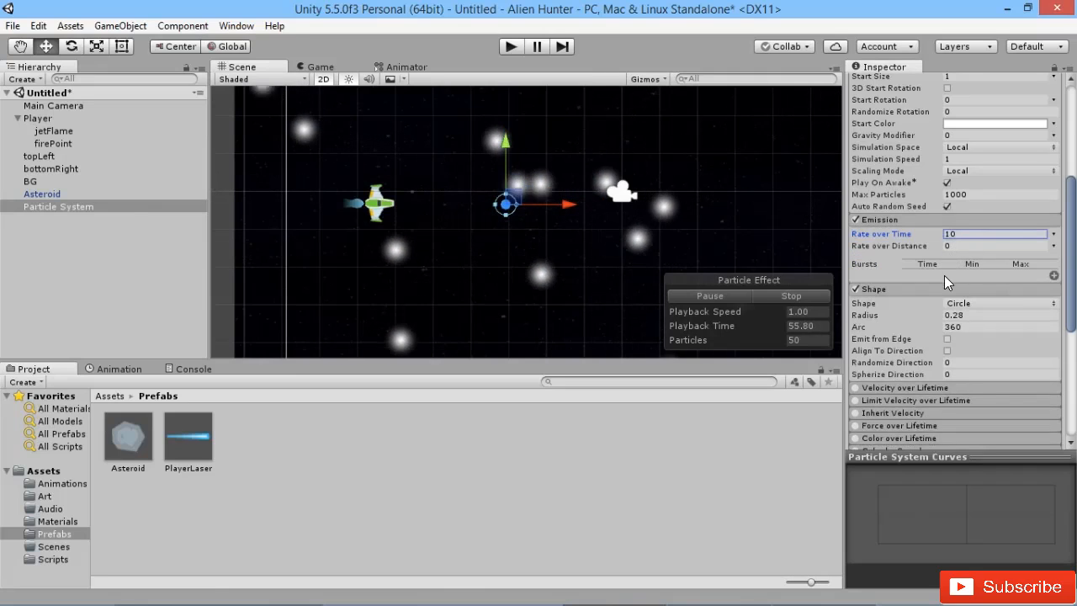
drag(1015, 249, 970, 248)
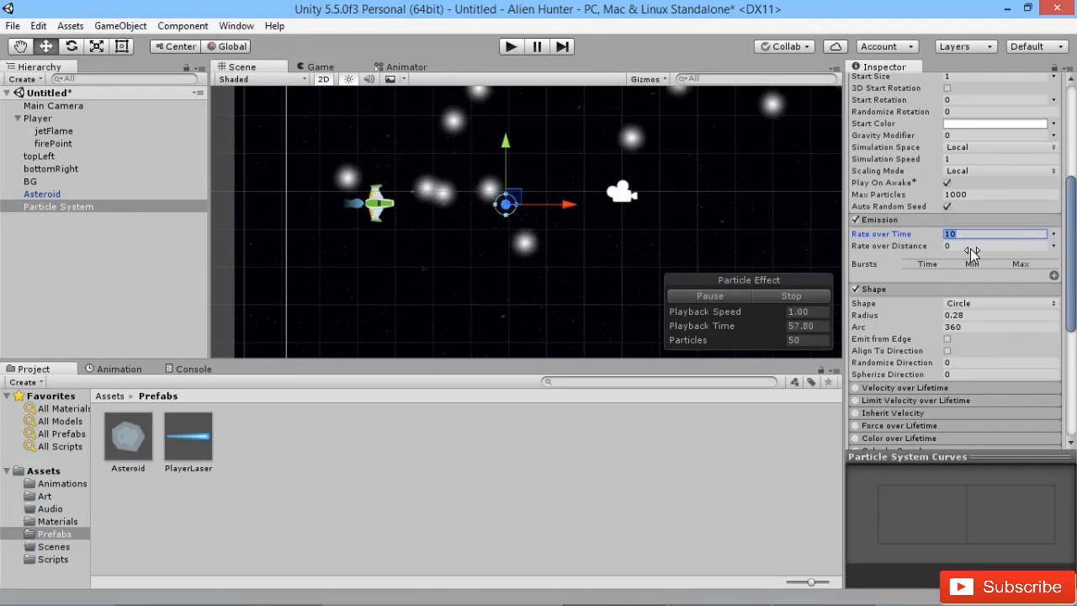
text(0)
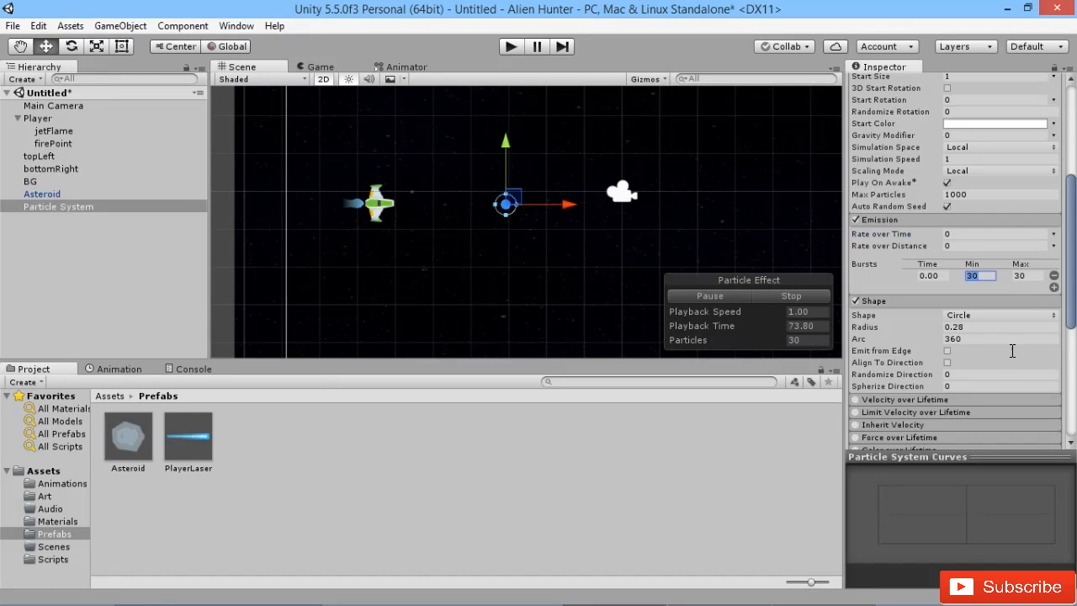
text(5)
key(Tab)
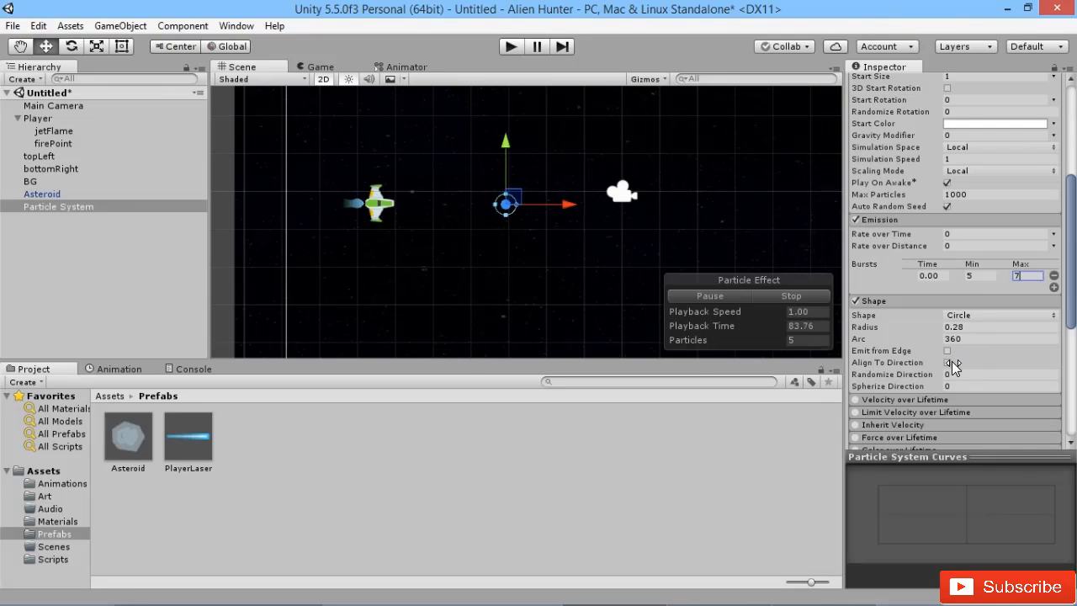
Step: Set the particle system's start speed to 2, start lifetime to 0.5 and duration to 1
scroll(954, 364, up, 5)
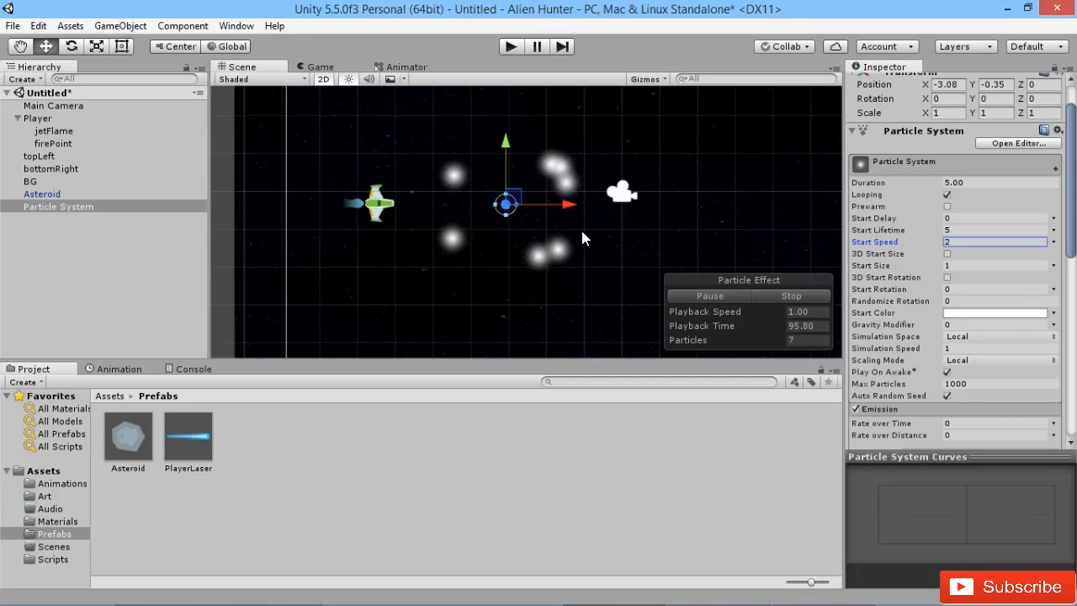
click(1017, 232)
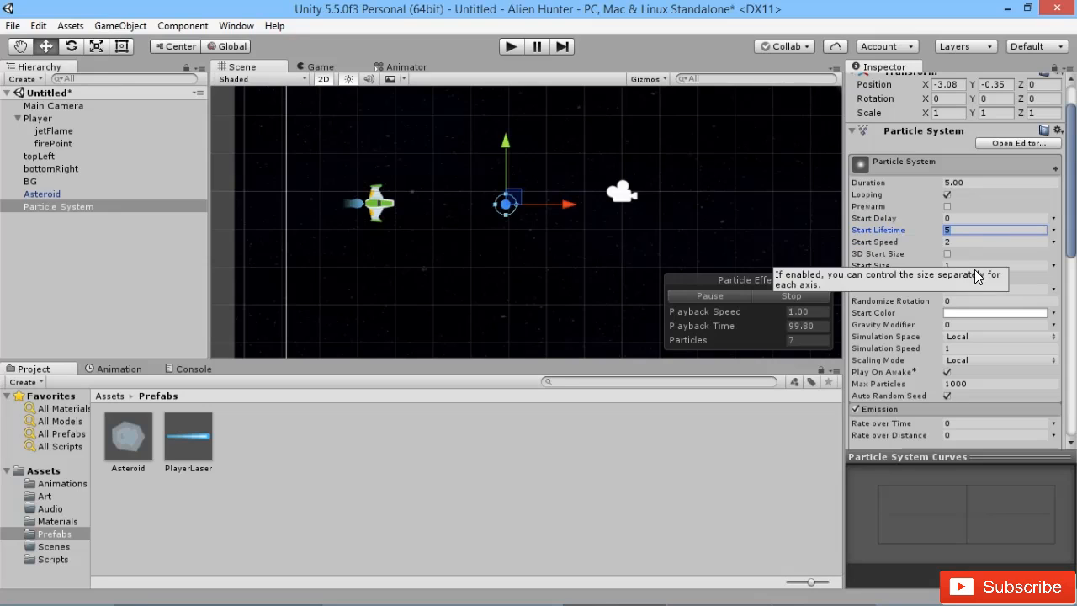
text(0.5)
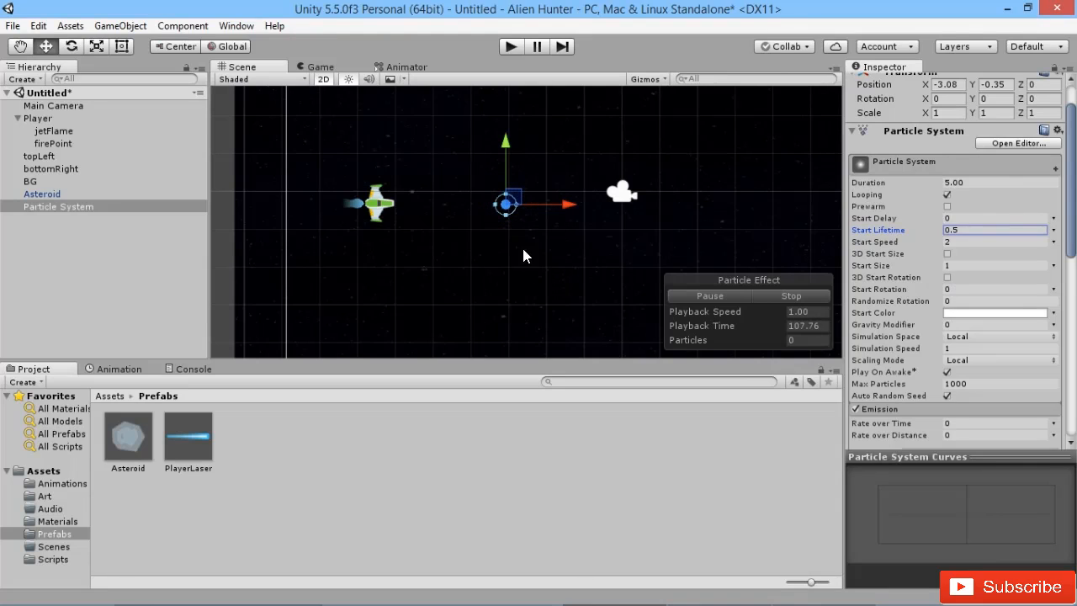
click(1031, 183)
text(1)
key(Return)
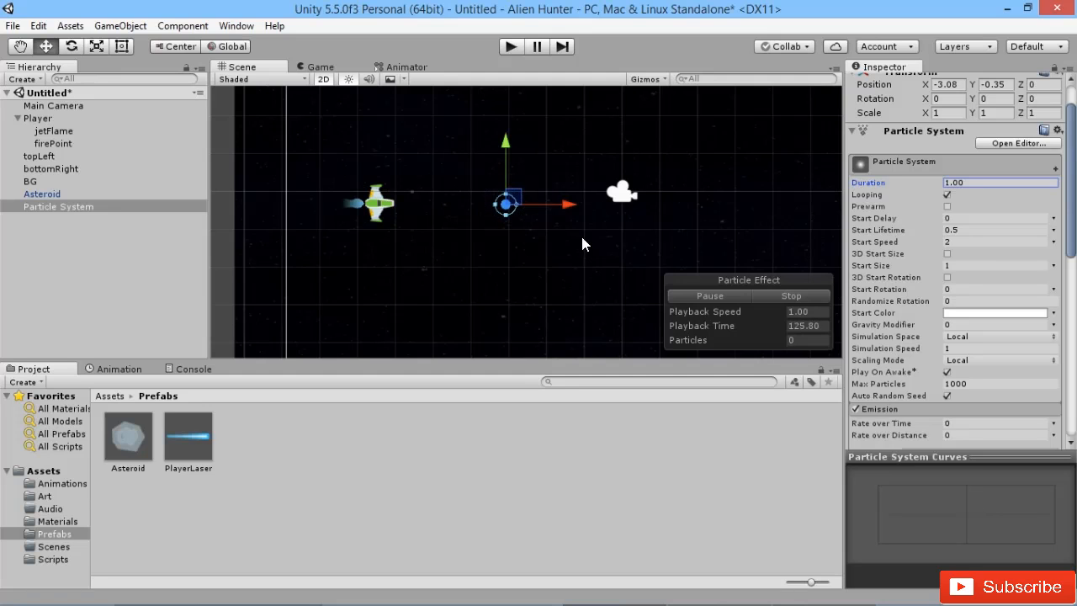
scroll(981, 267, down, 8)
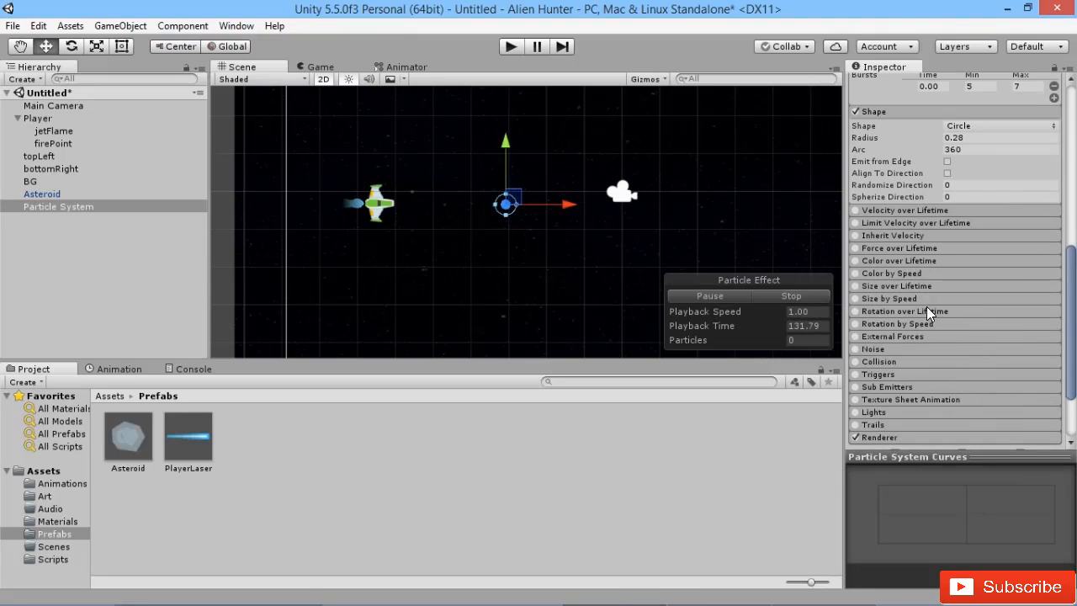
Step: Enable Size over Lifetime on the particle system and shape its size curve to fall from 1.0 to 0.0 over the lifetime
click(925, 286)
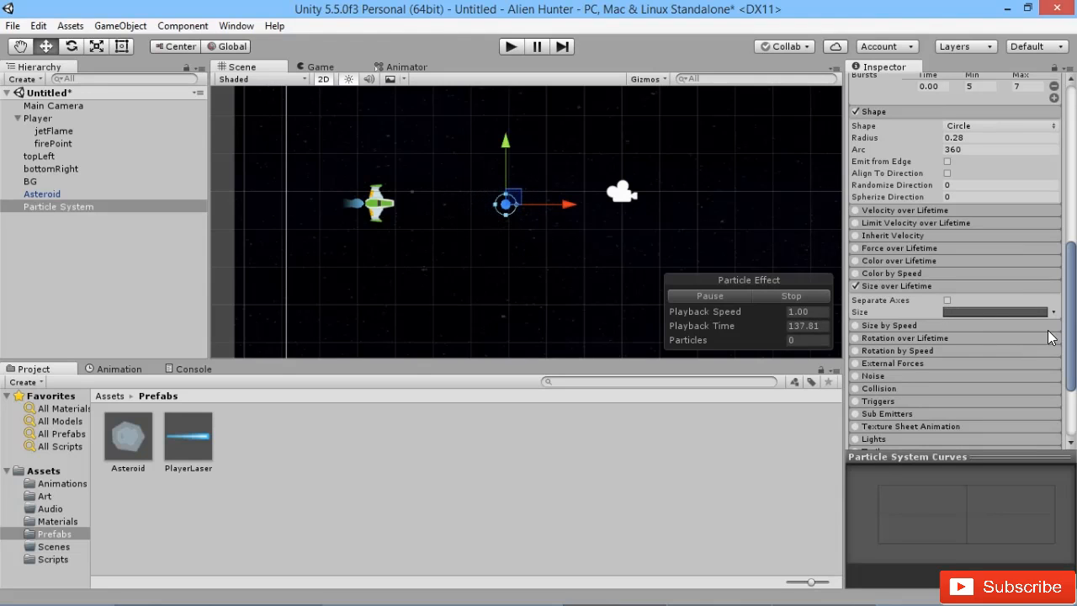
click(996, 312)
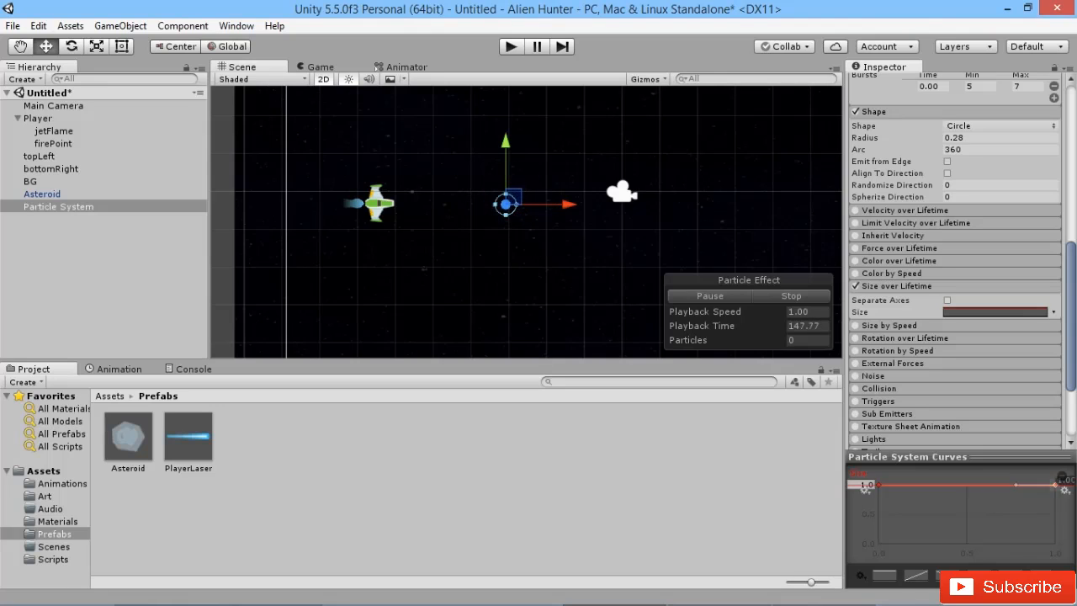
drag(1055, 486, 1056, 544)
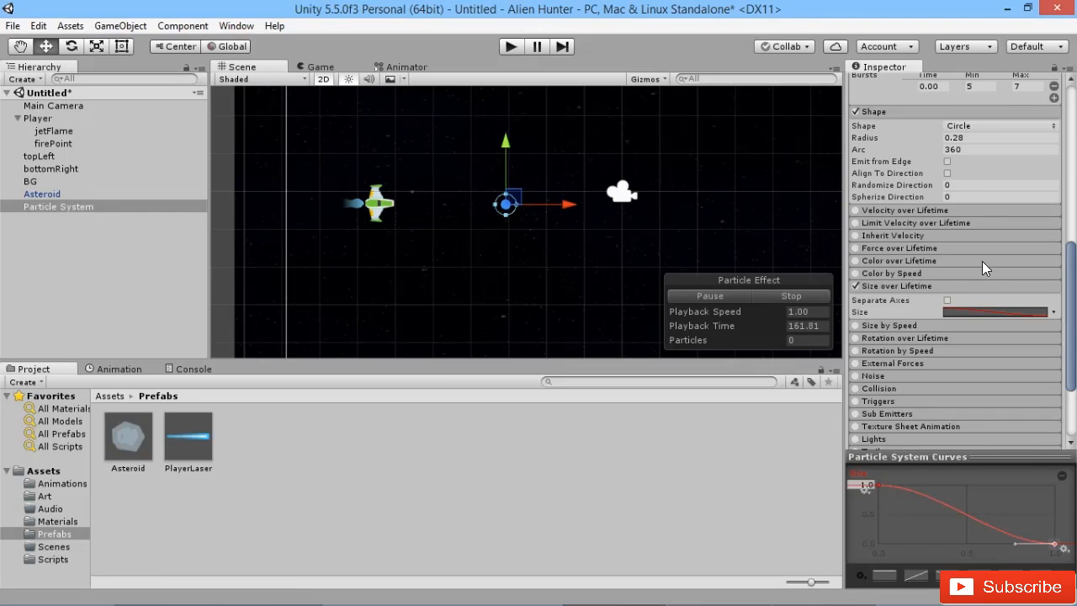
Step: Set the particle system's start color to a bright light blue
scroll(1015, 323, up, 5)
scroll(994, 201, up, 2)
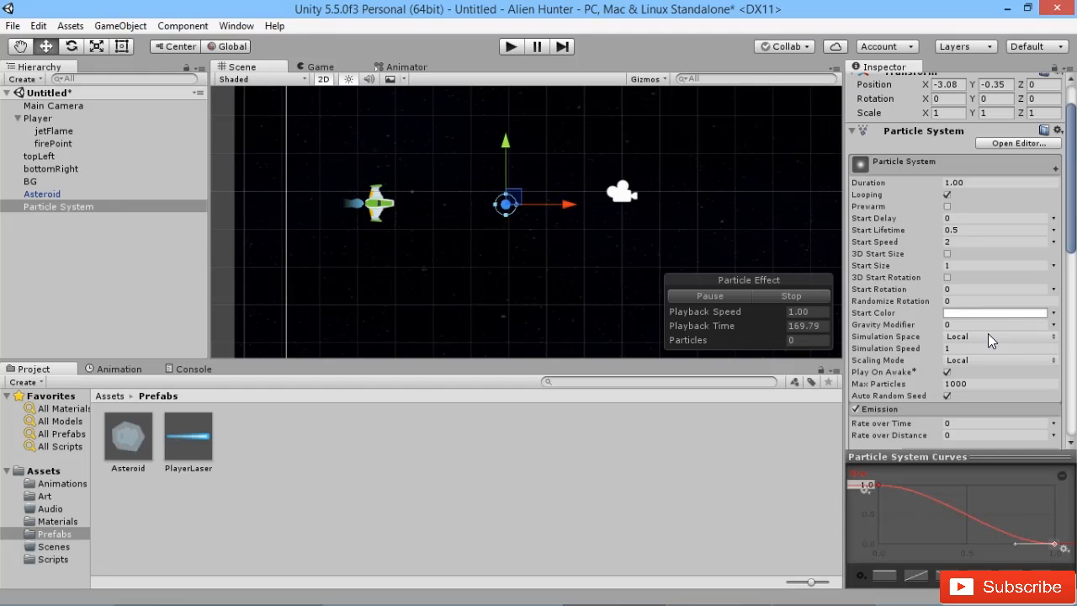
click(1020, 313)
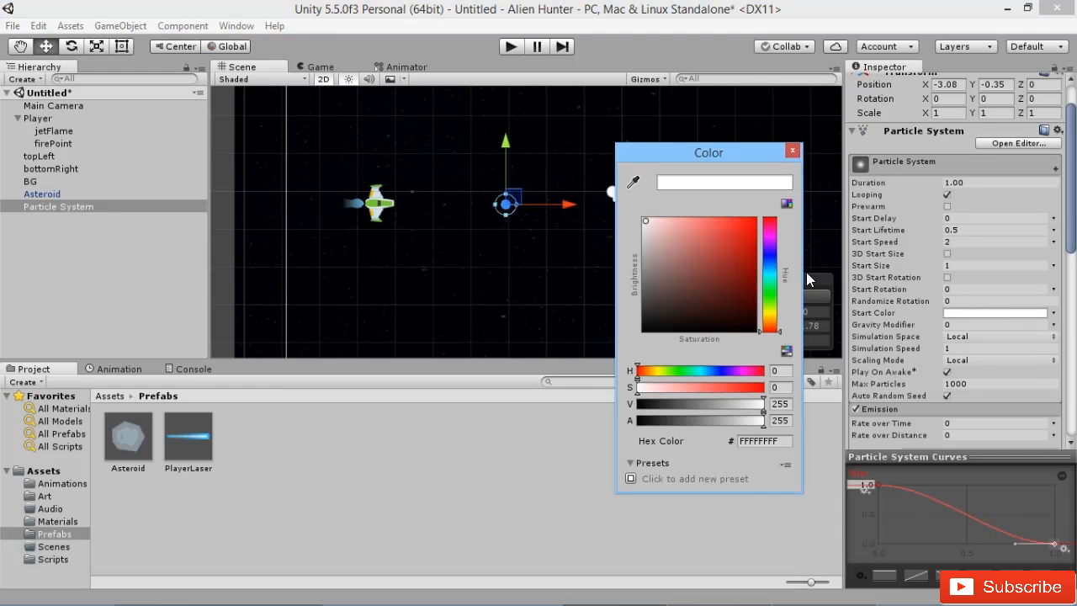
drag(742, 223, 761, 216)
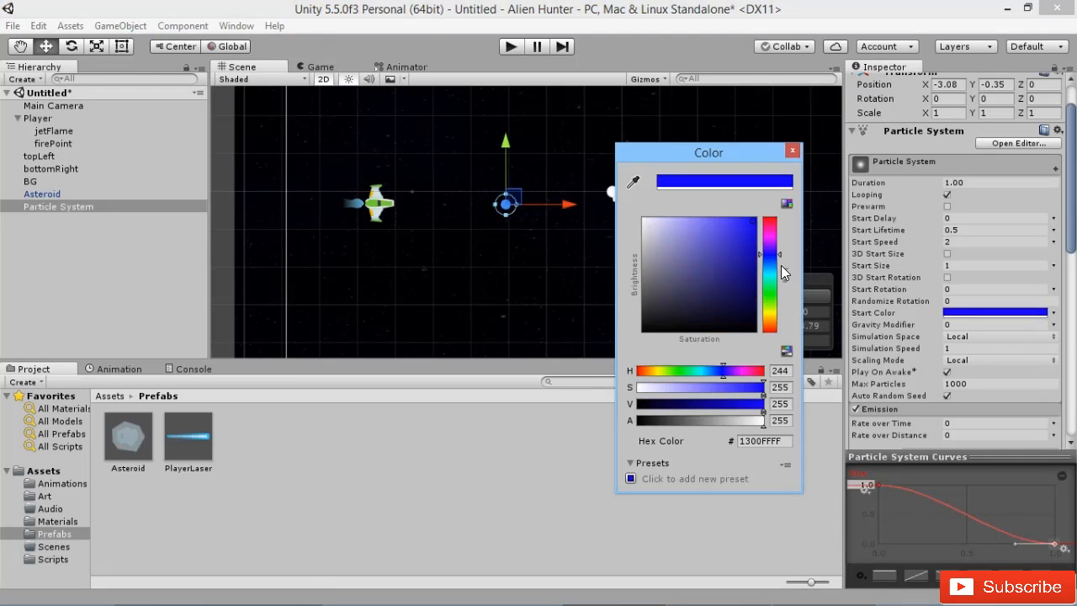
click(771, 273)
drag(771, 273, 771, 271)
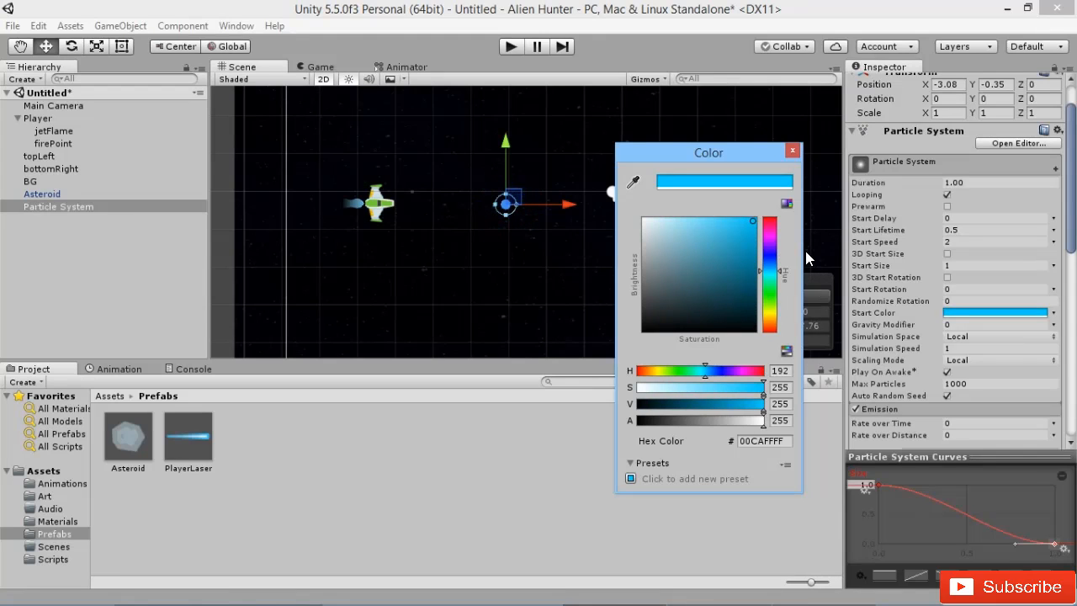
click(755, 225)
click(793, 152)
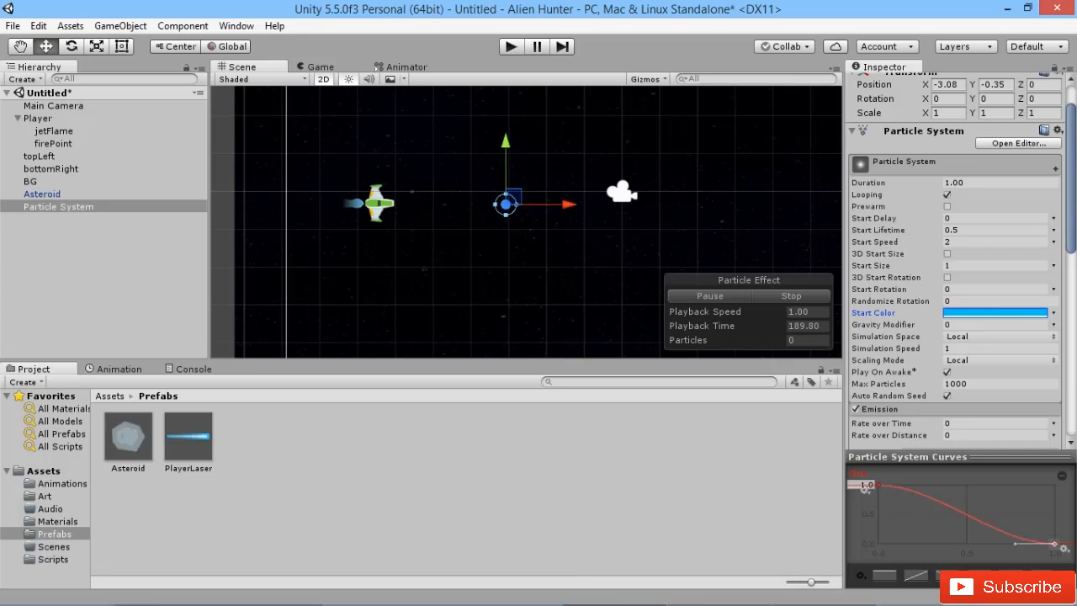
Step: Switch the start color to Random Between Two Colors and set the second color to dark blue, hex 1300A1FF
click(1053, 313)
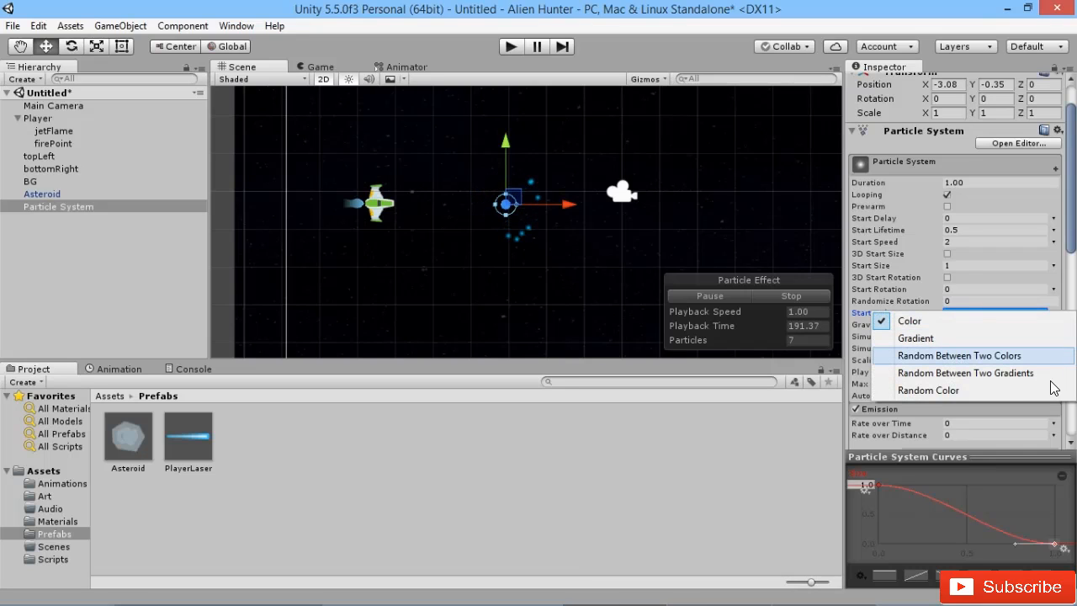
click(1018, 356)
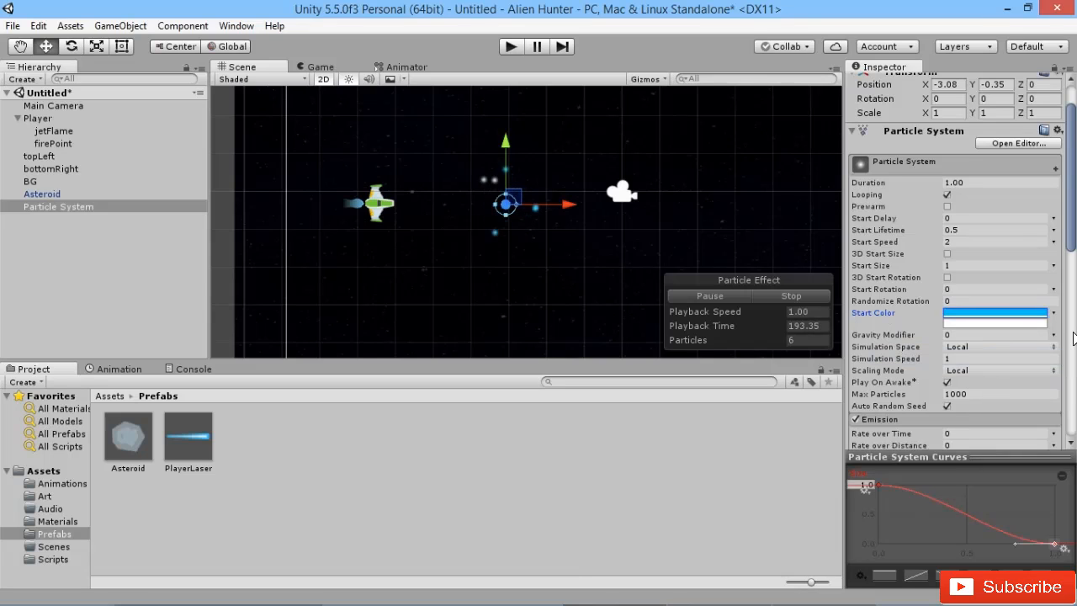
click(995, 322)
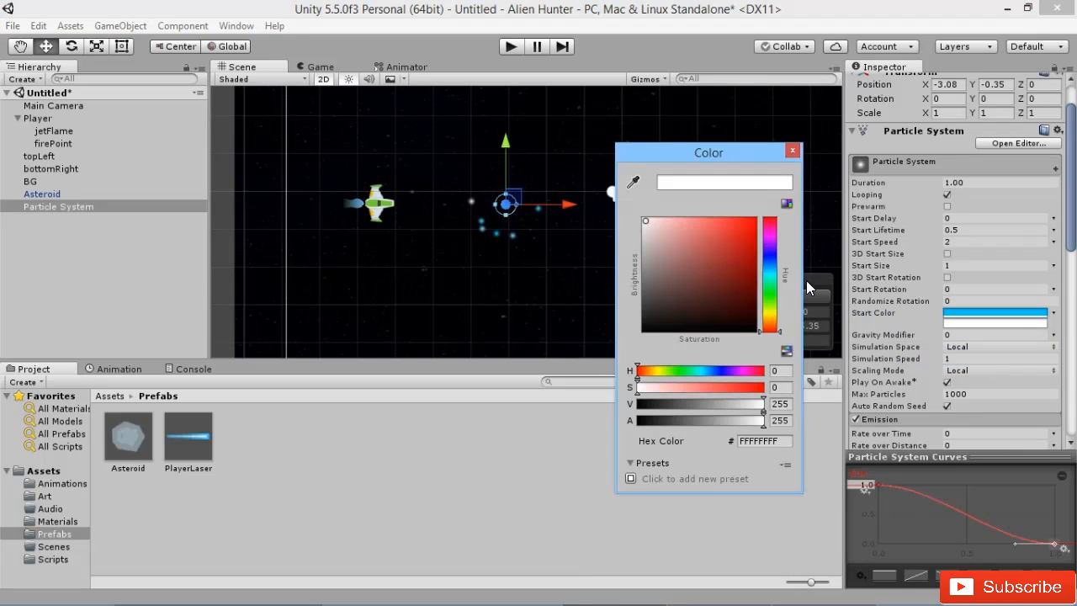
drag(747, 231, 807, 224)
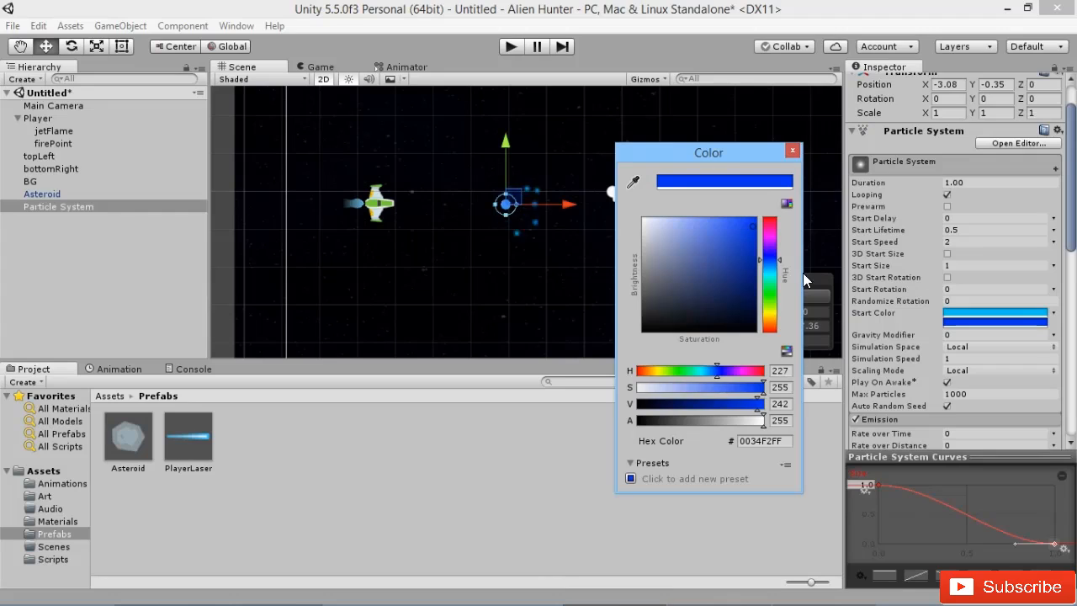
drag(752, 247, 773, 254)
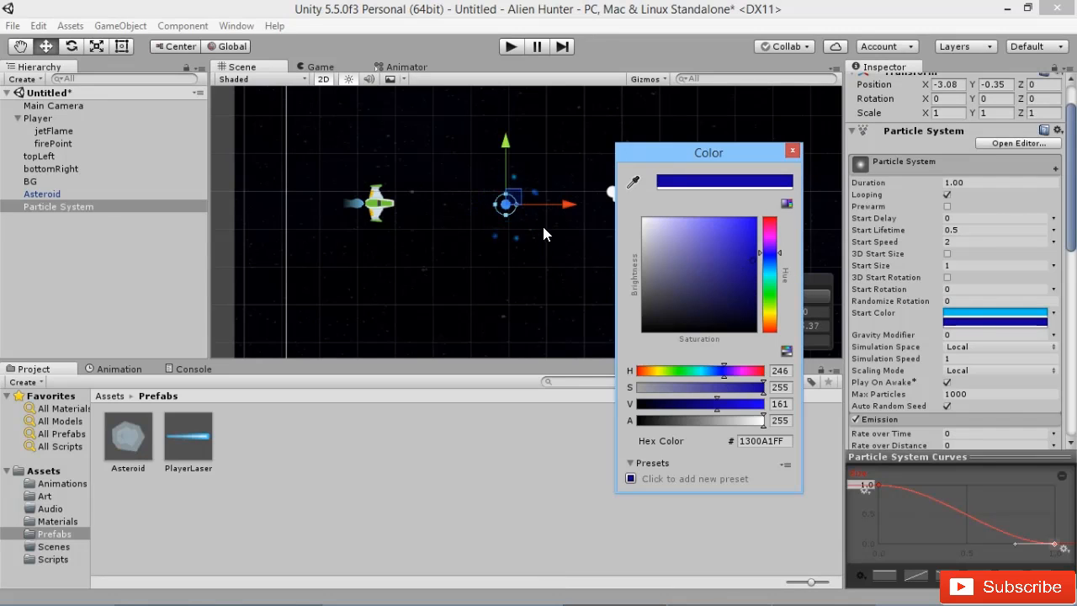
click(793, 150)
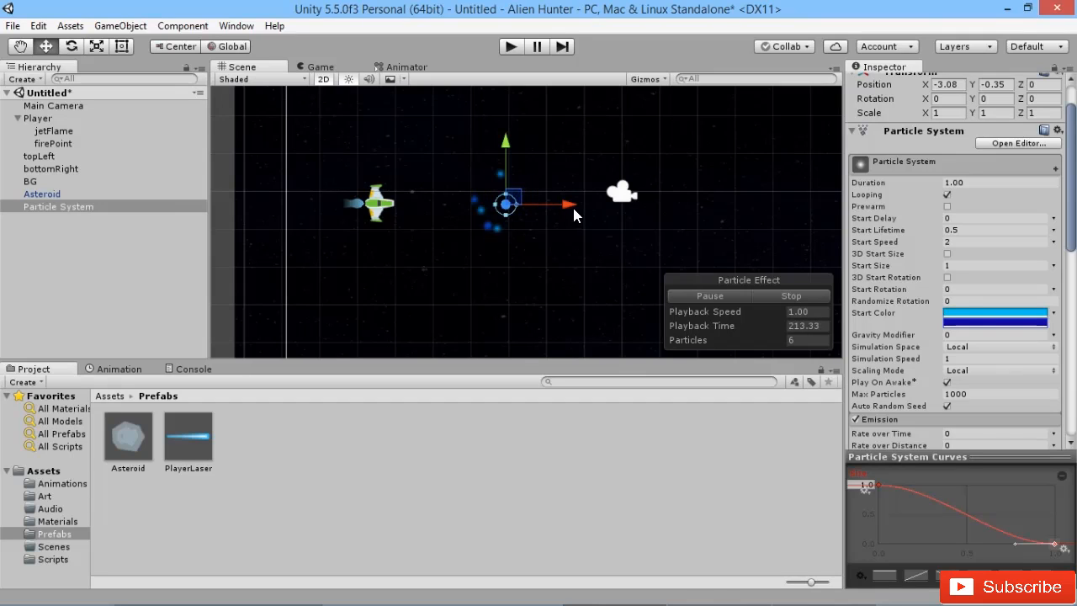
Step: Set the particle system's start size to 0.25 and turn off looping
click(1015, 266)
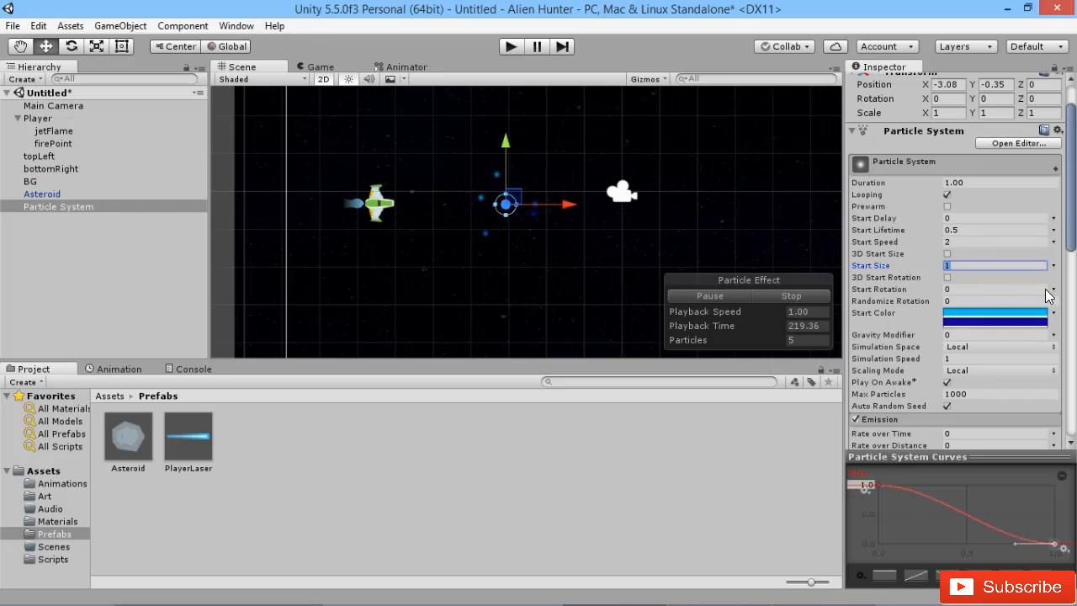
text(.25)
key(Return)
scroll(556, 249, up, 3)
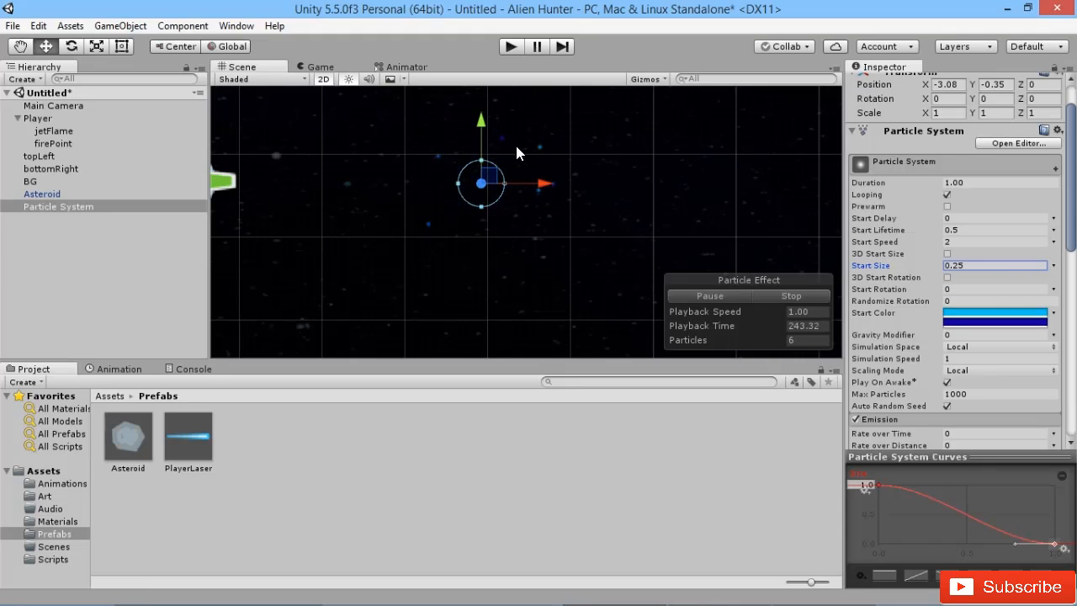
click(1010, 205)
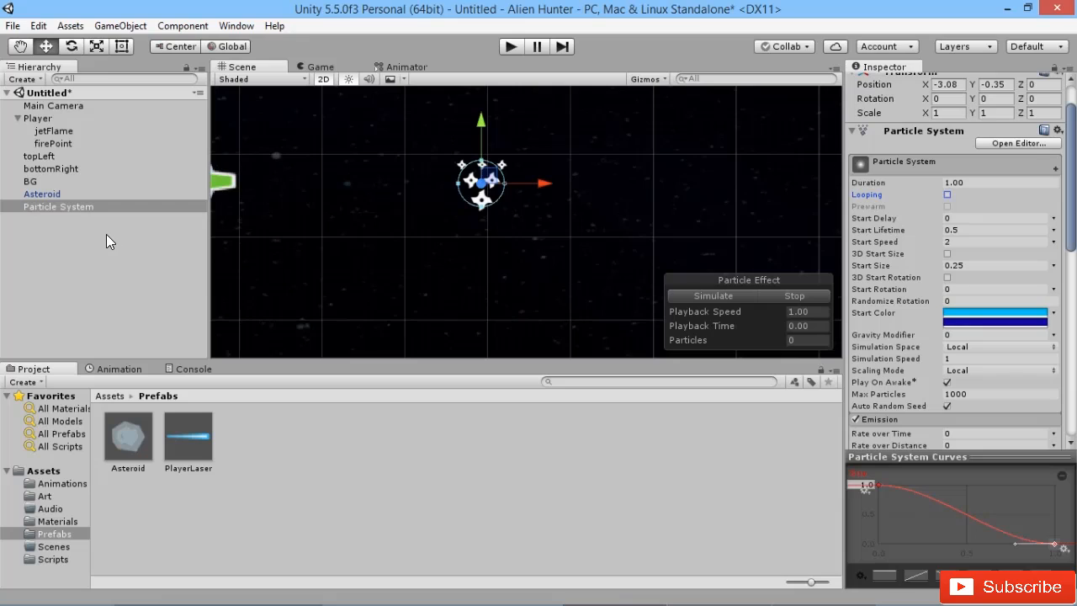
Step: Rename the particle system object to LaserImpact
click(103, 263)
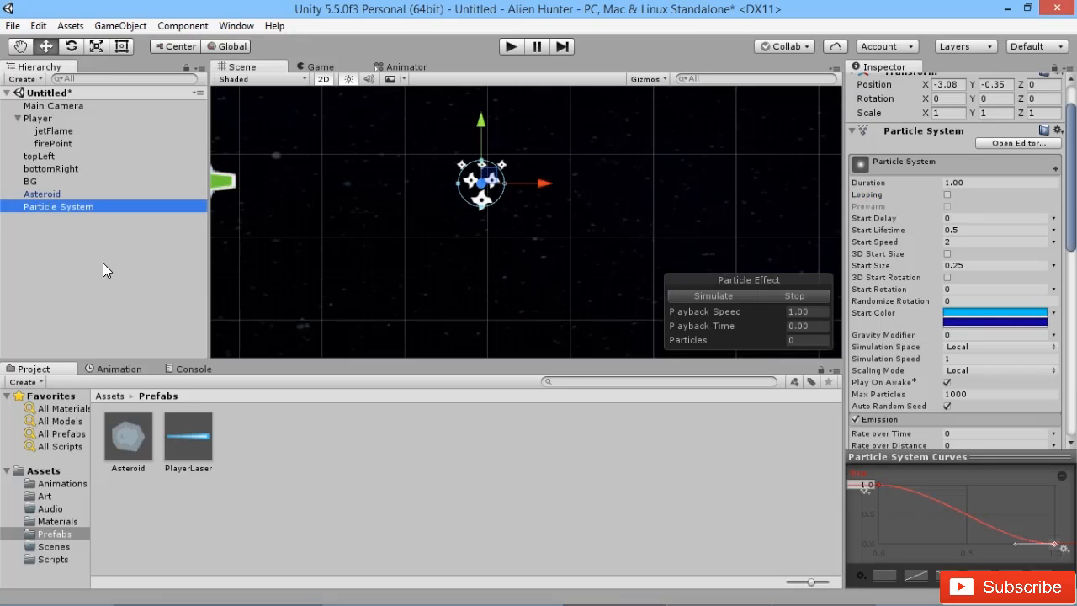
key(F2)
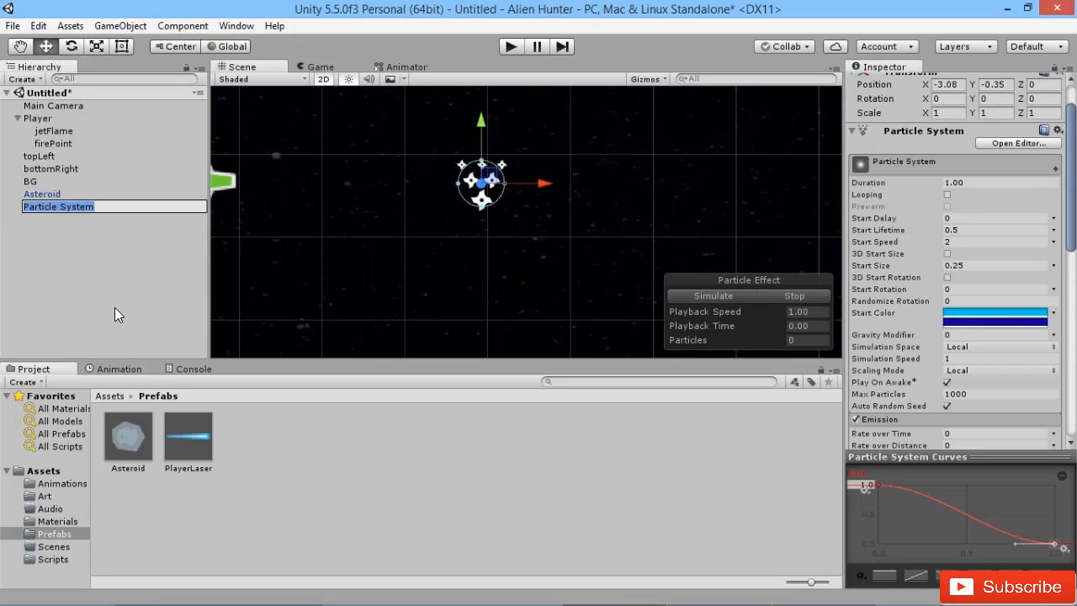
text(Las)
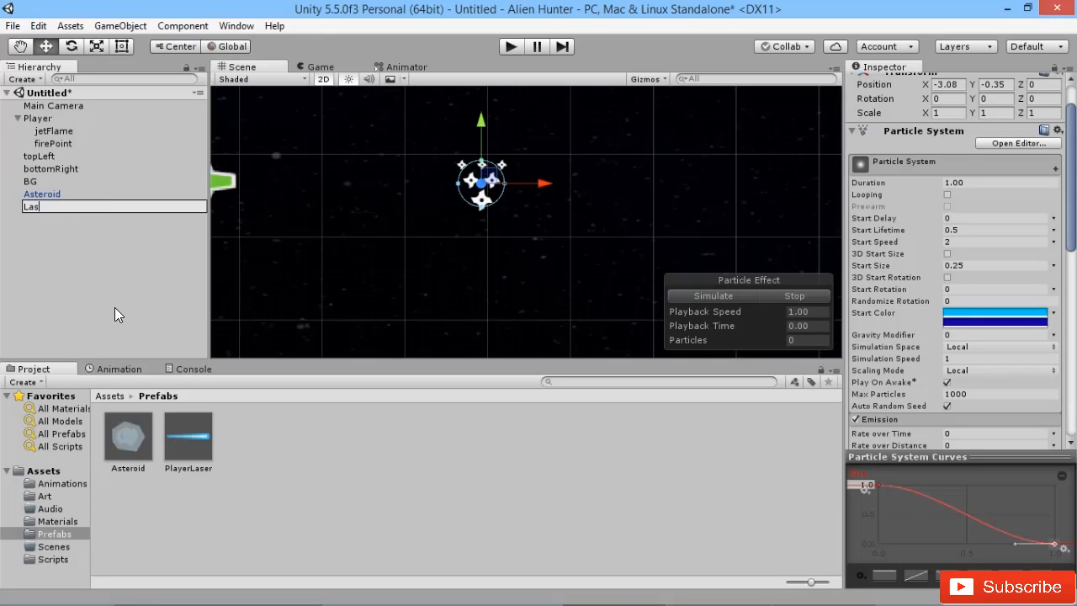
text(erImpact)
key(Return)
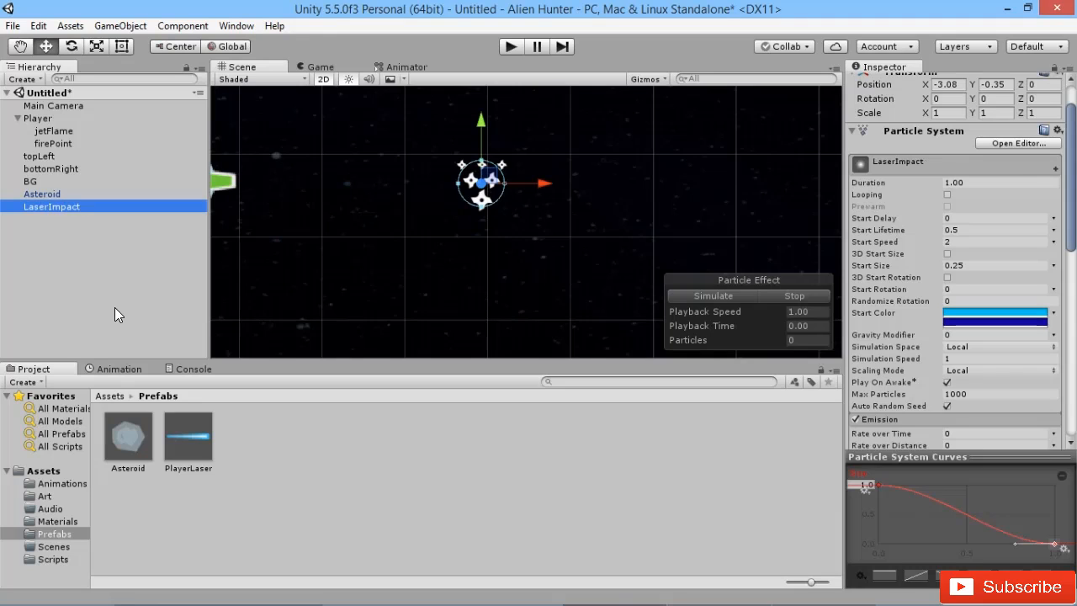
Step: Create a prefab from LaserImpact in the Prefabs folder and delete the LaserImpact object from the scene
drag(61, 207, 263, 459)
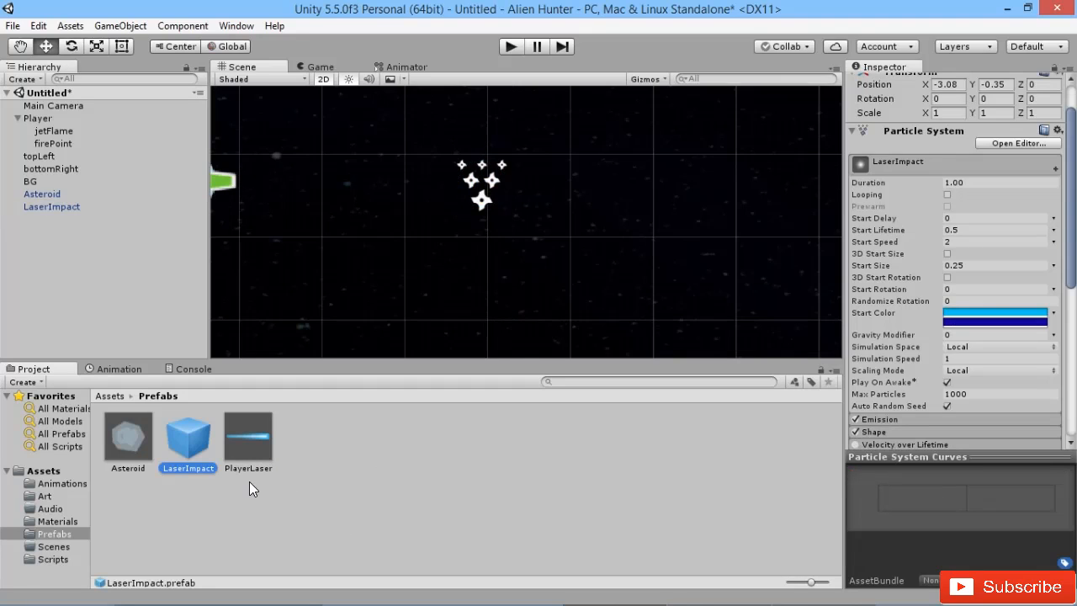
click(243, 547)
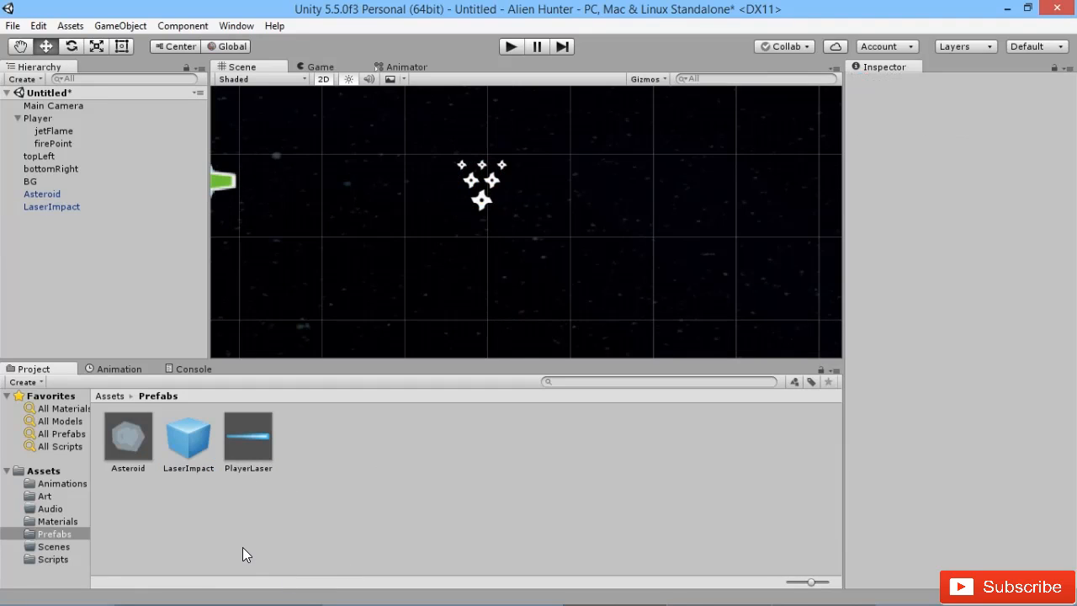
click(202, 471)
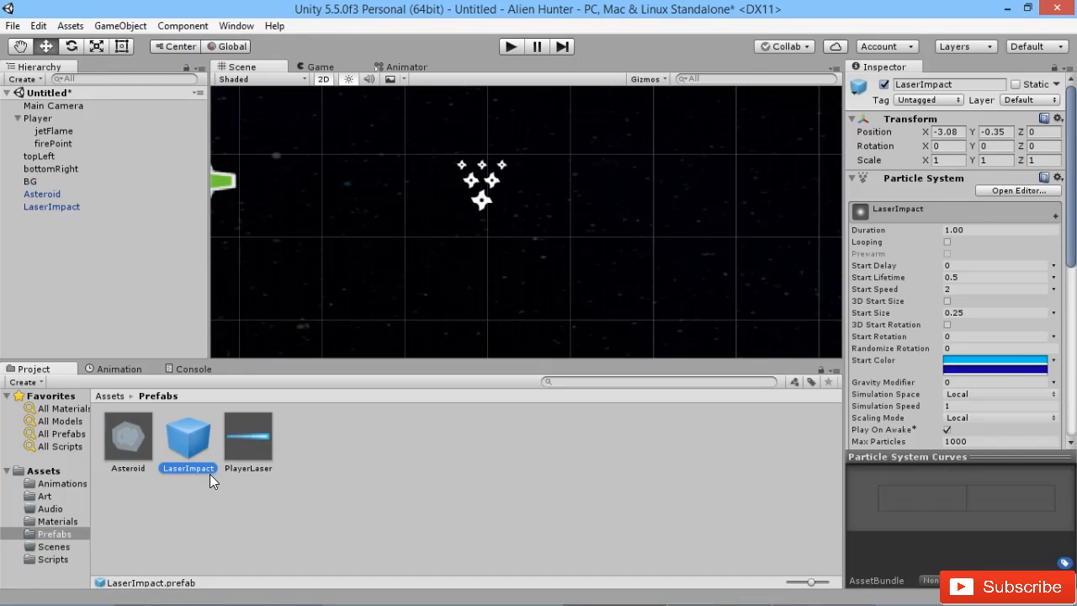
click(201, 492)
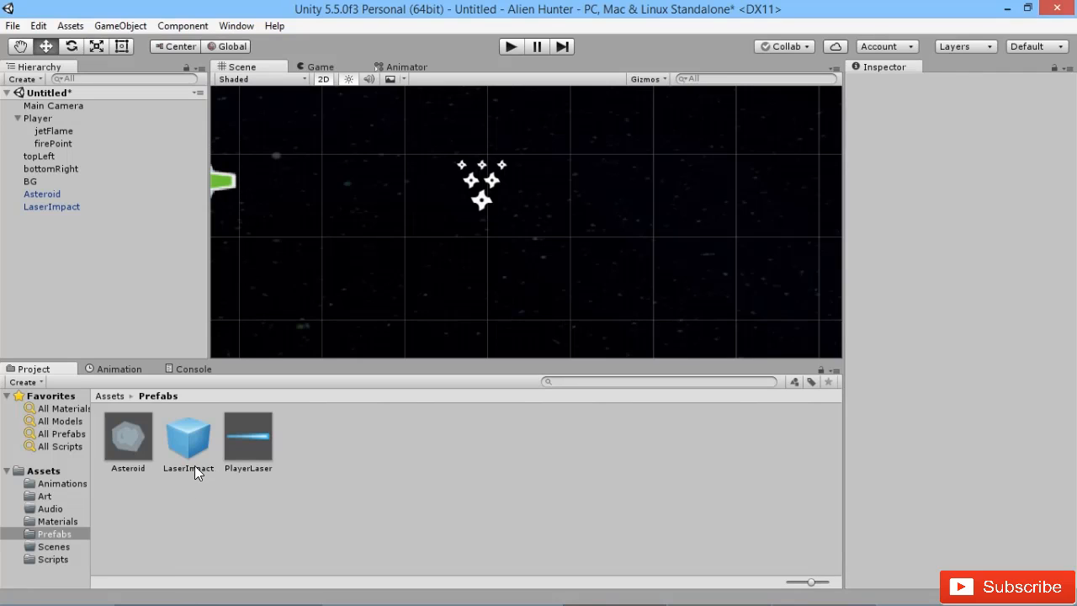
click(56, 206)
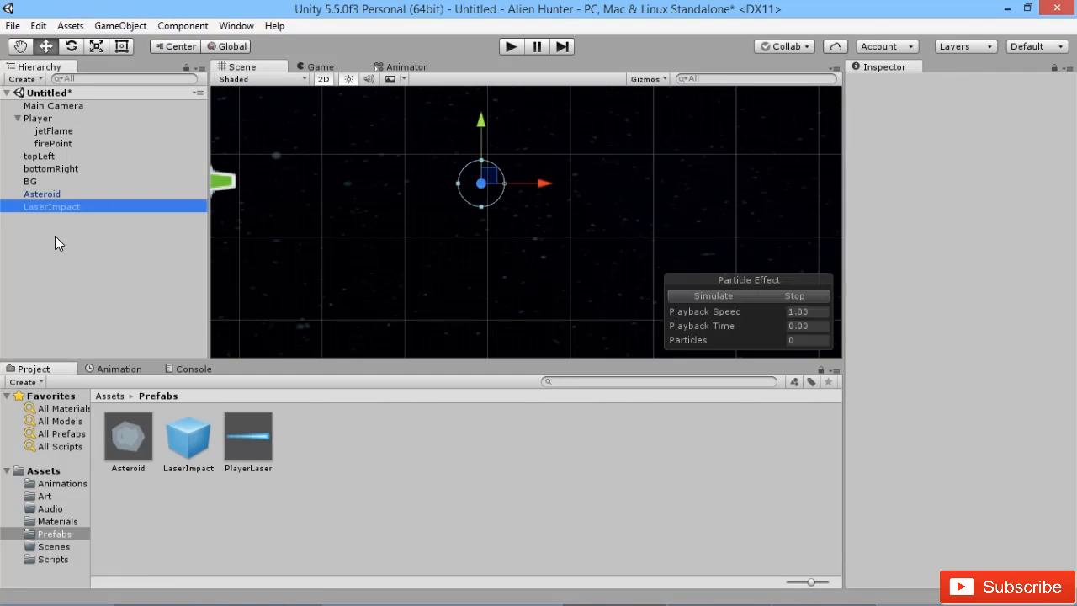
key(Delete)
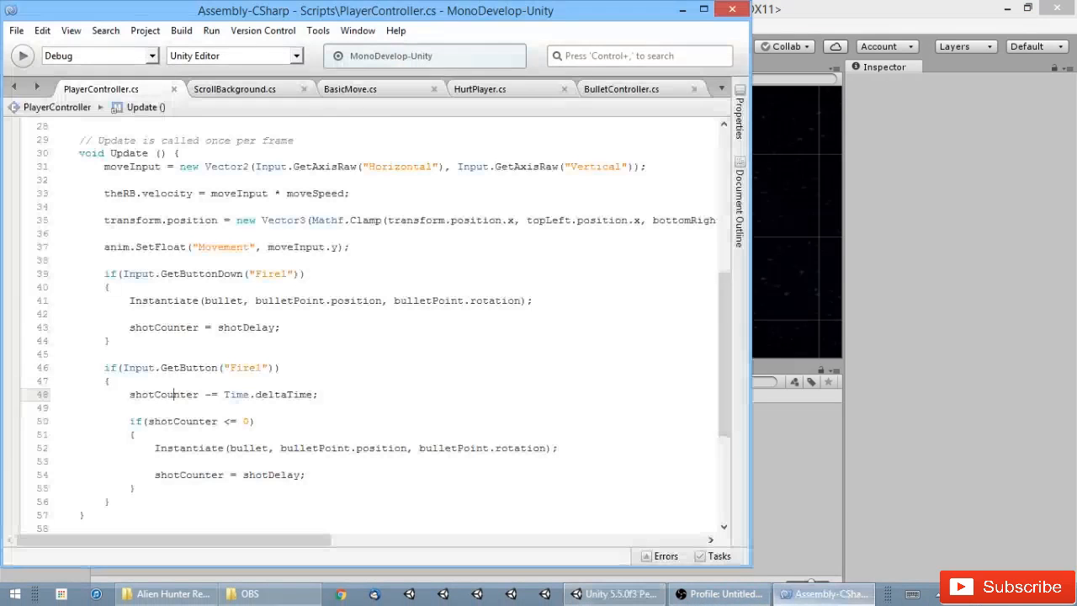
Step: Switch to MonoDevelop and declare "public gameObject bulletImpact;" below the moveSpeed variable in BulletController.cs
click(816, 594)
click(641, 86)
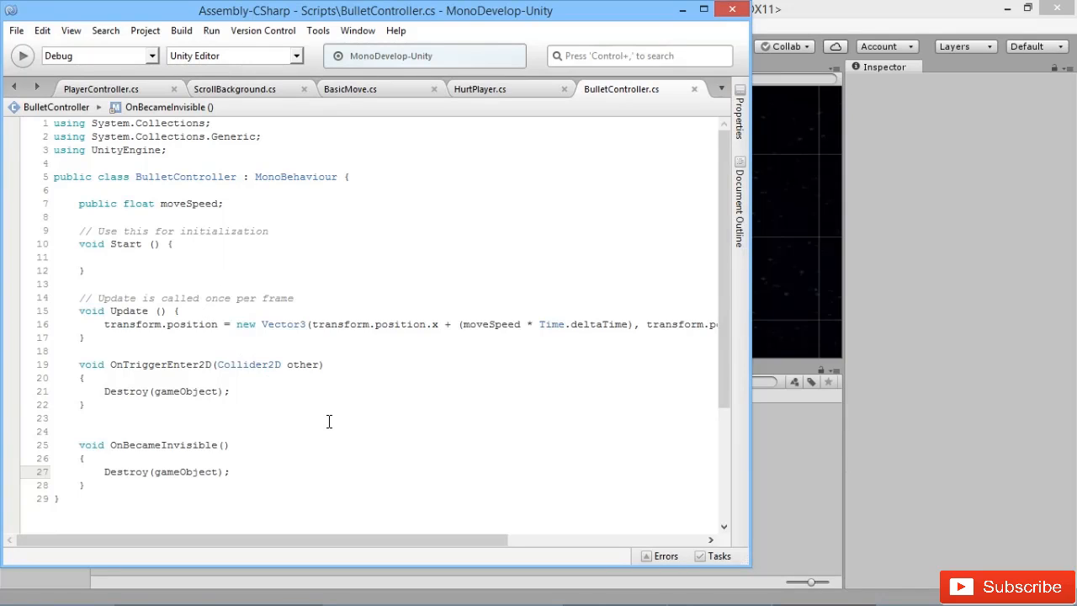
click(221, 204)
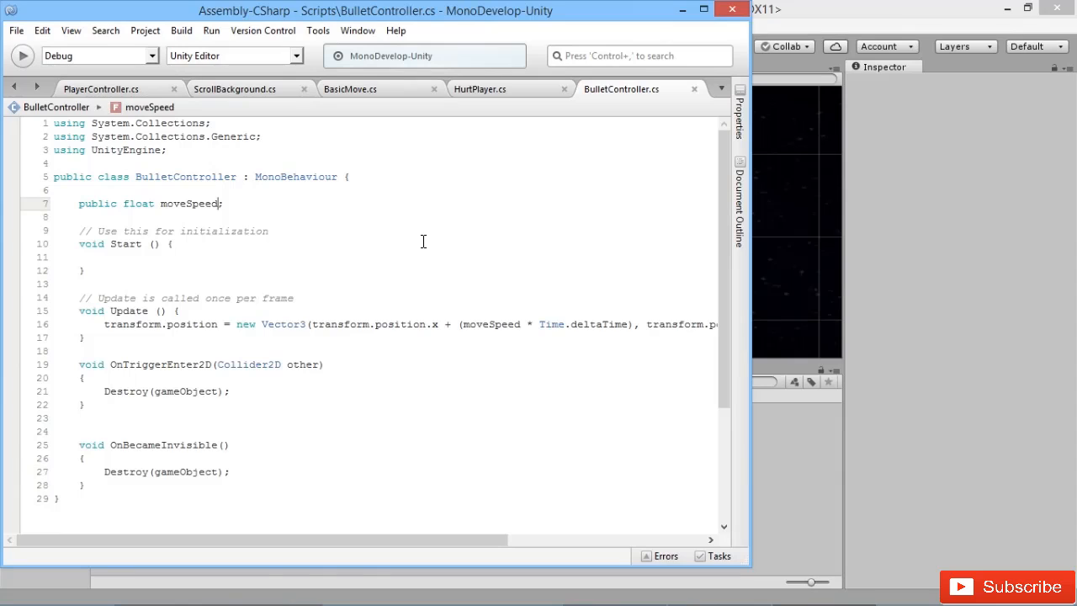
key(Return)
key(Return)
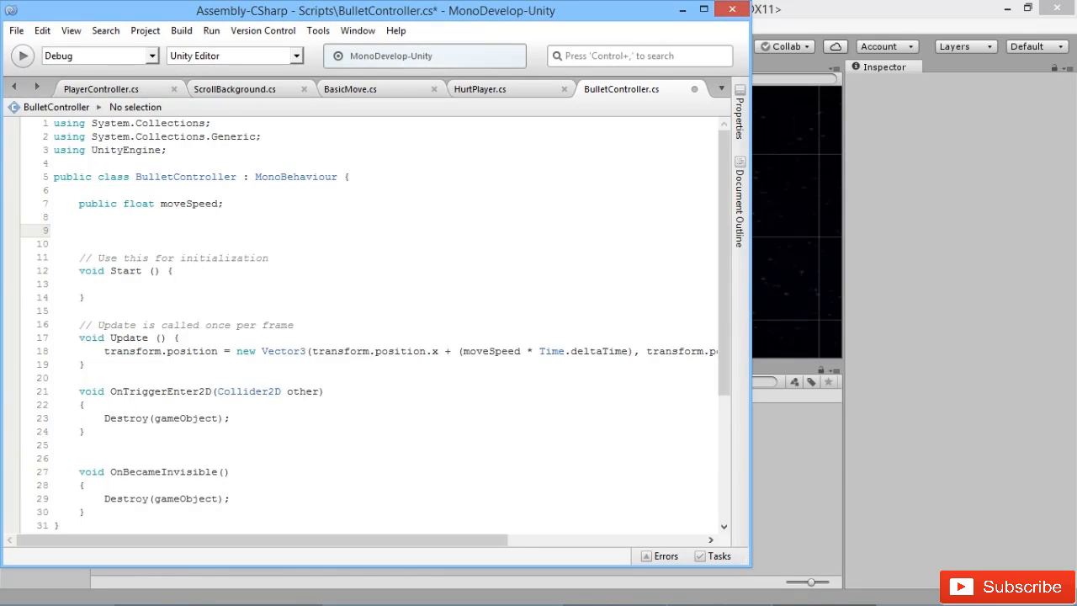
text(public gameObject)
key(Return)
text(bullet)
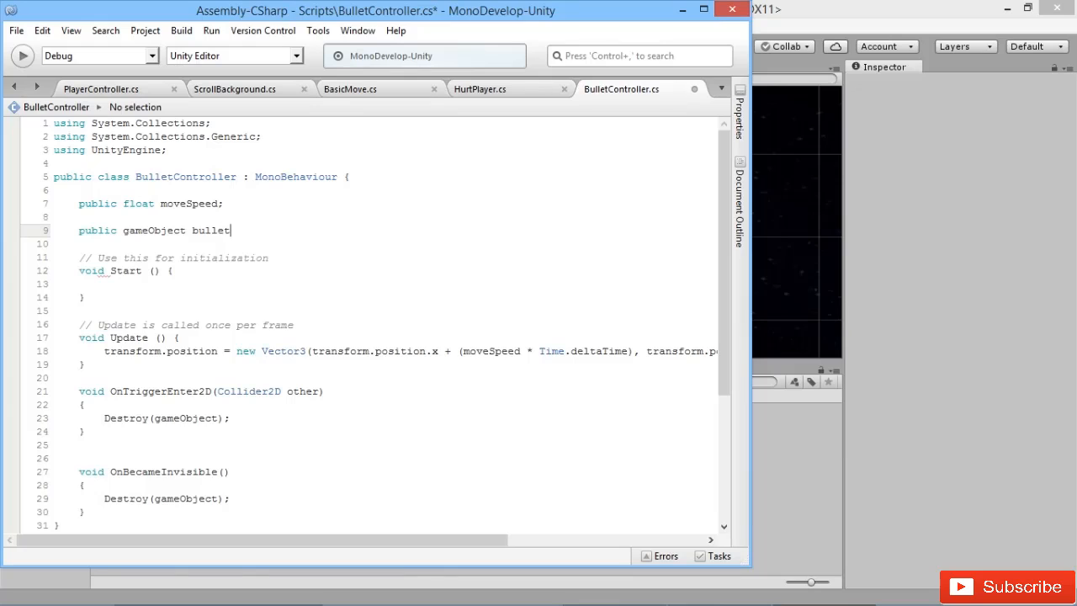
text(Impact;)
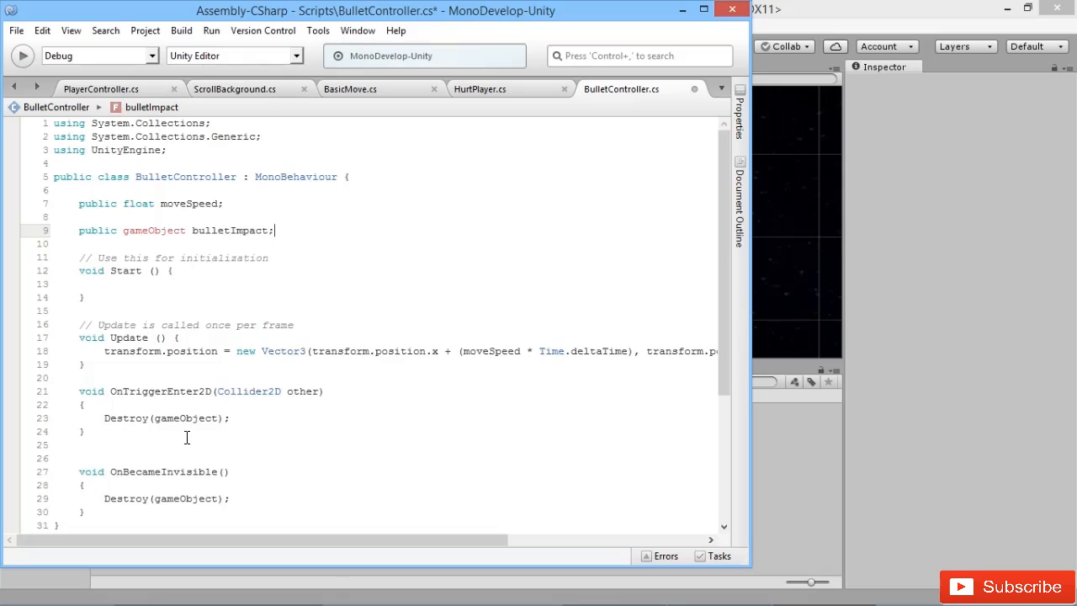
Step: Start an Instantiate call with bulletImpact as its first argument, above the Destroy call in OnTriggerEnter2D
drag(136, 419, 142, 421)
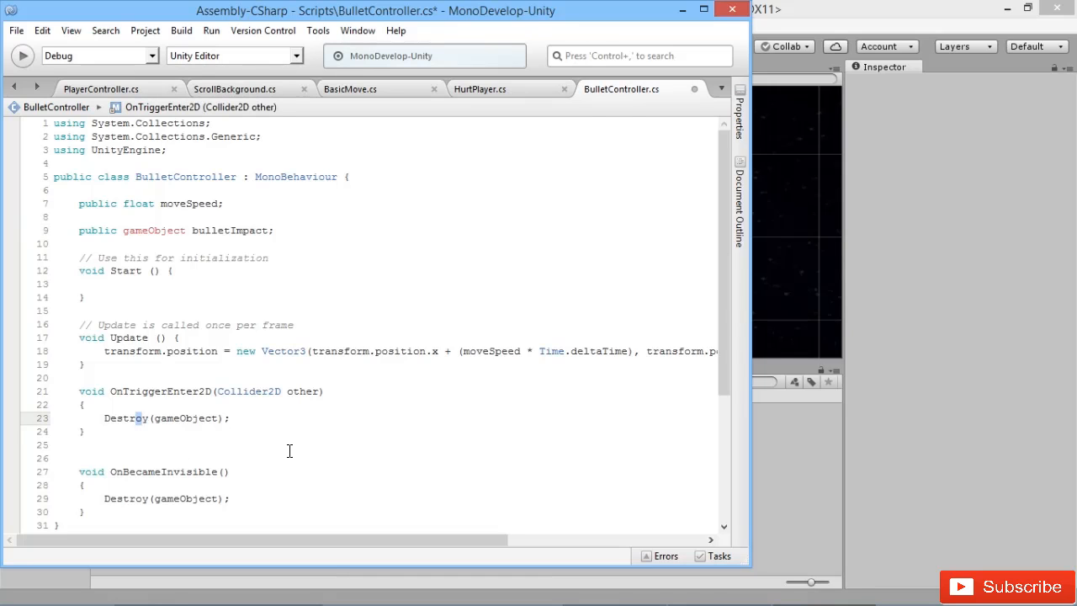
click(148, 419)
key(Up)
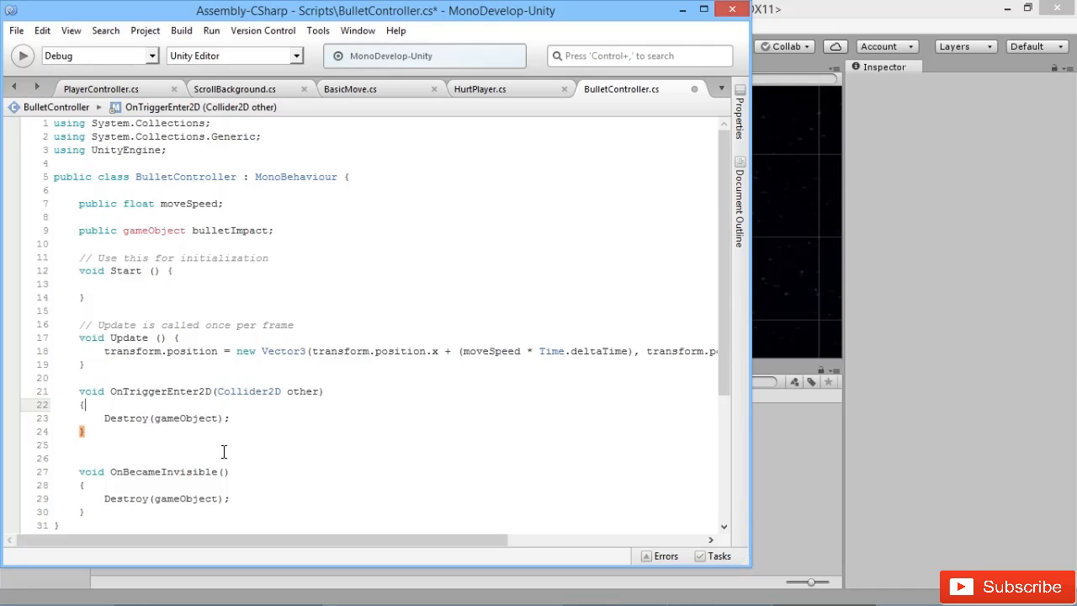
key(Return)
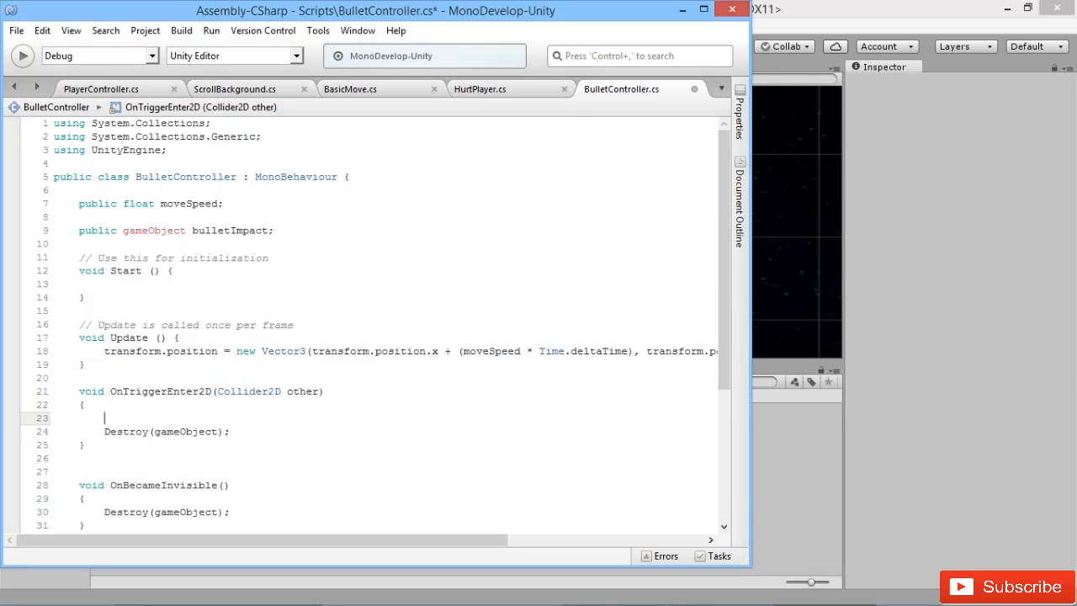
text(Instan)
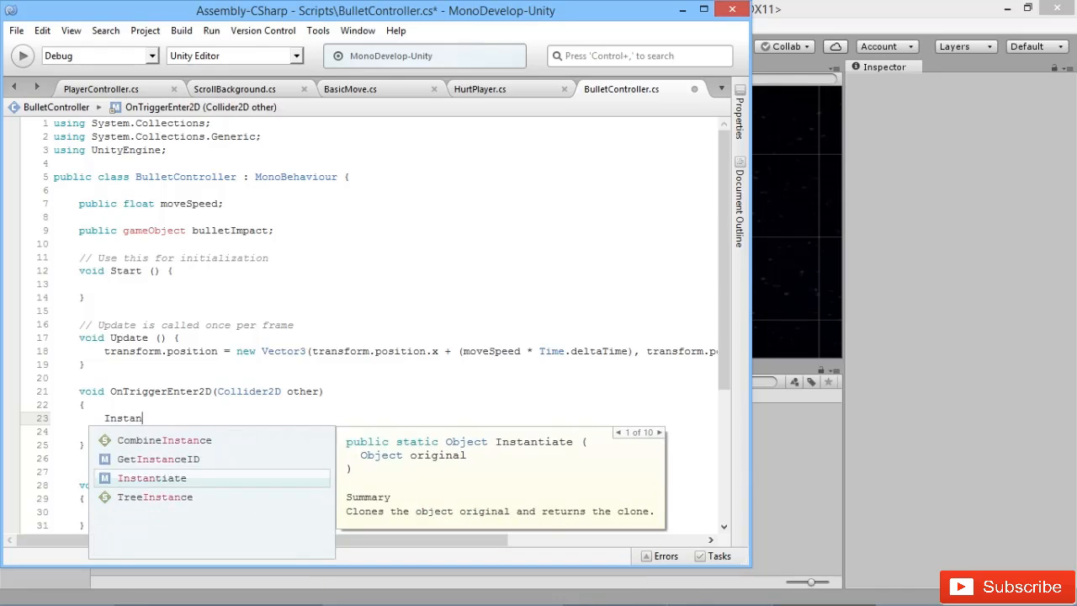
key(Escape)
text(tiate (bul)
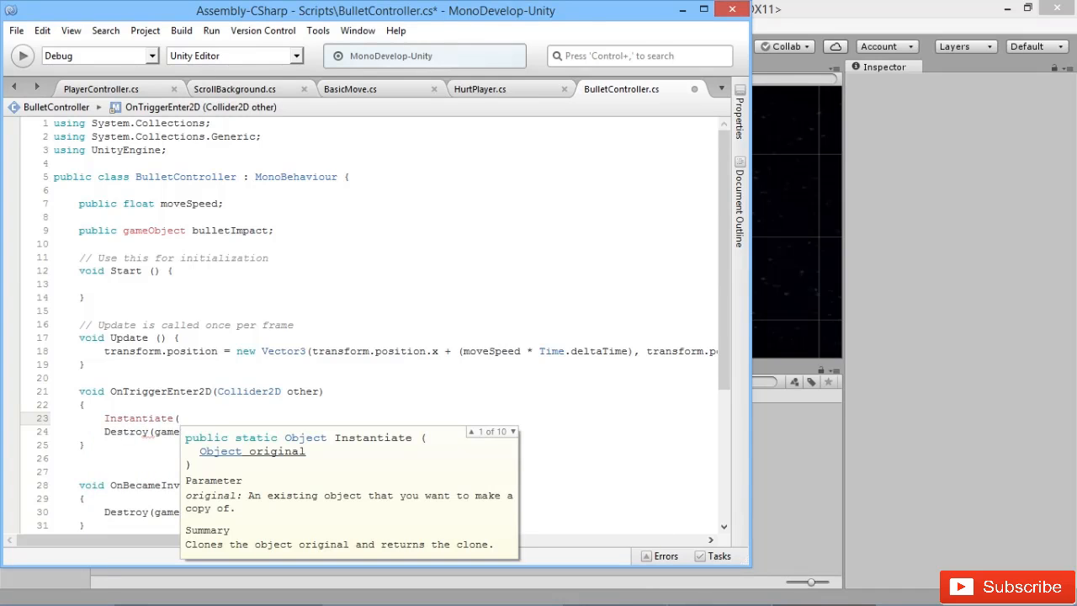
text(le)
key(Return)
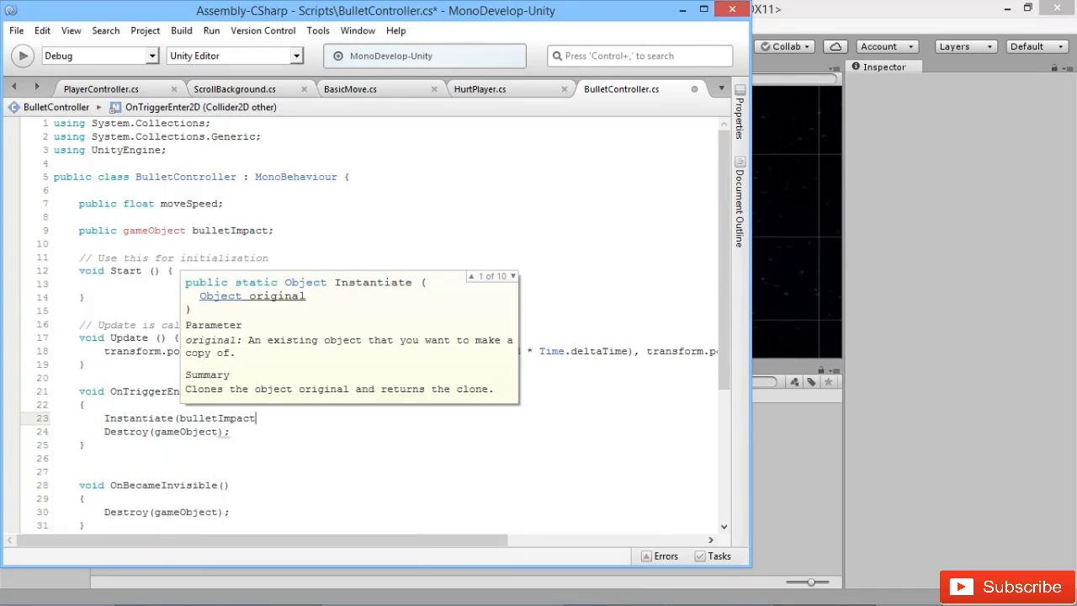
text(, )
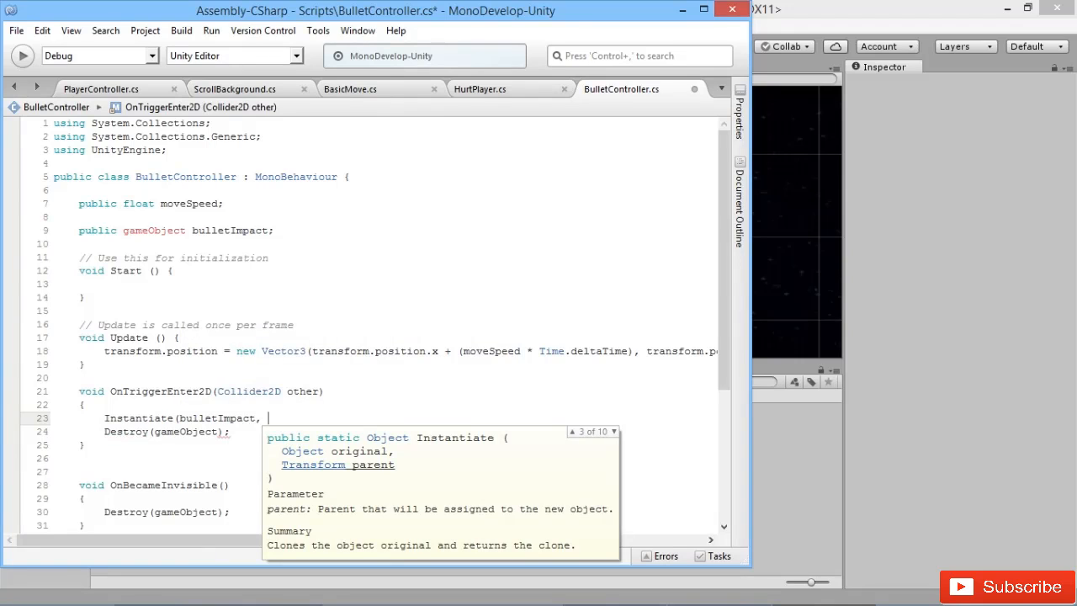
Step: Complete the Instantiate call with transform.position and transform.rotation as the remaining arguments, and save the script
text(tran)
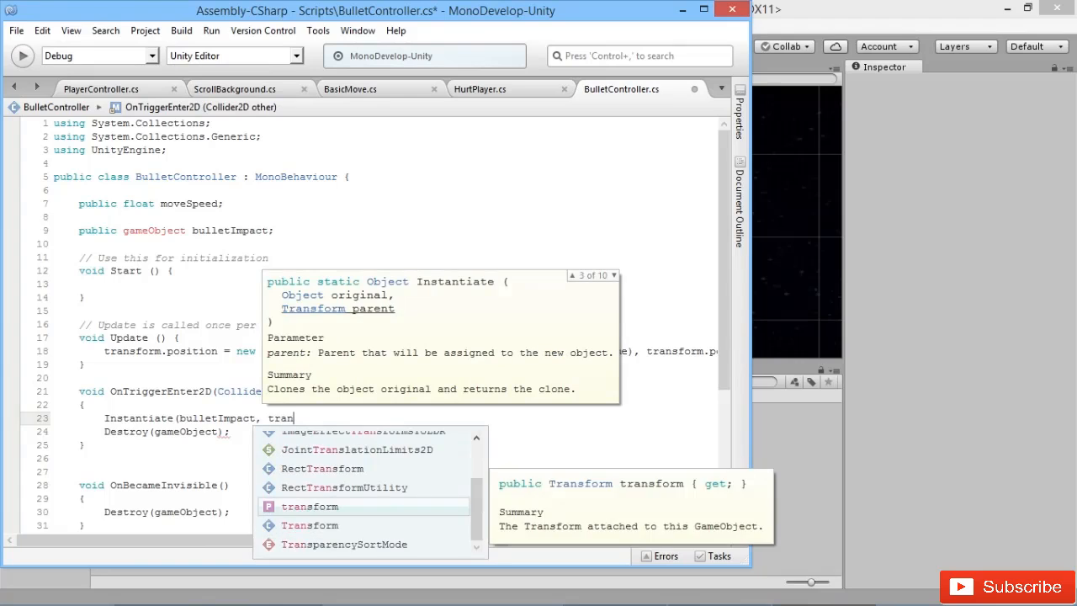
key(Return)
text(.pos)
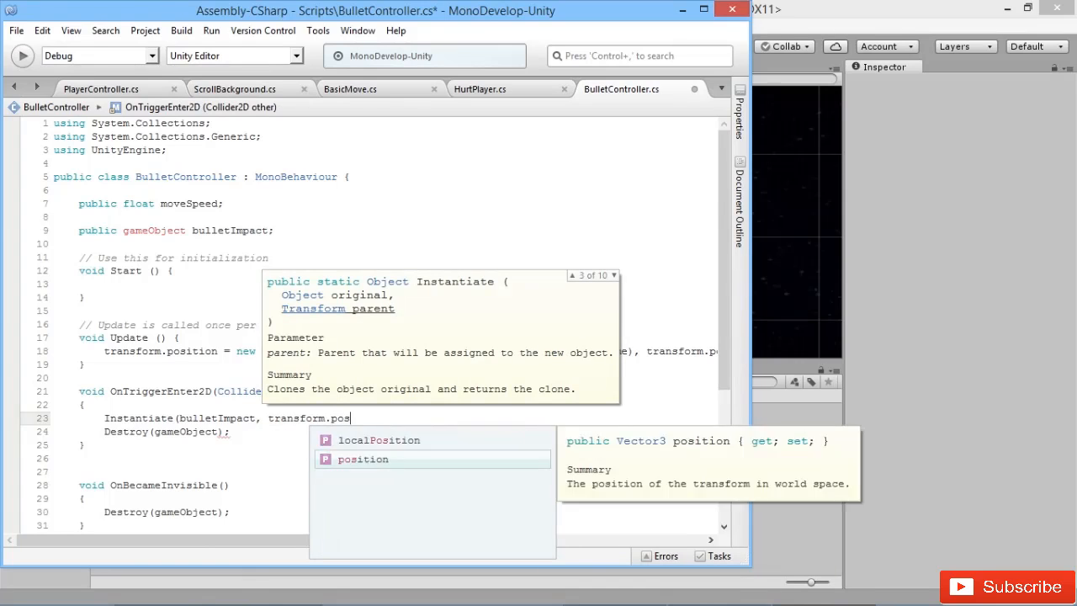
key(Return)
text(, )
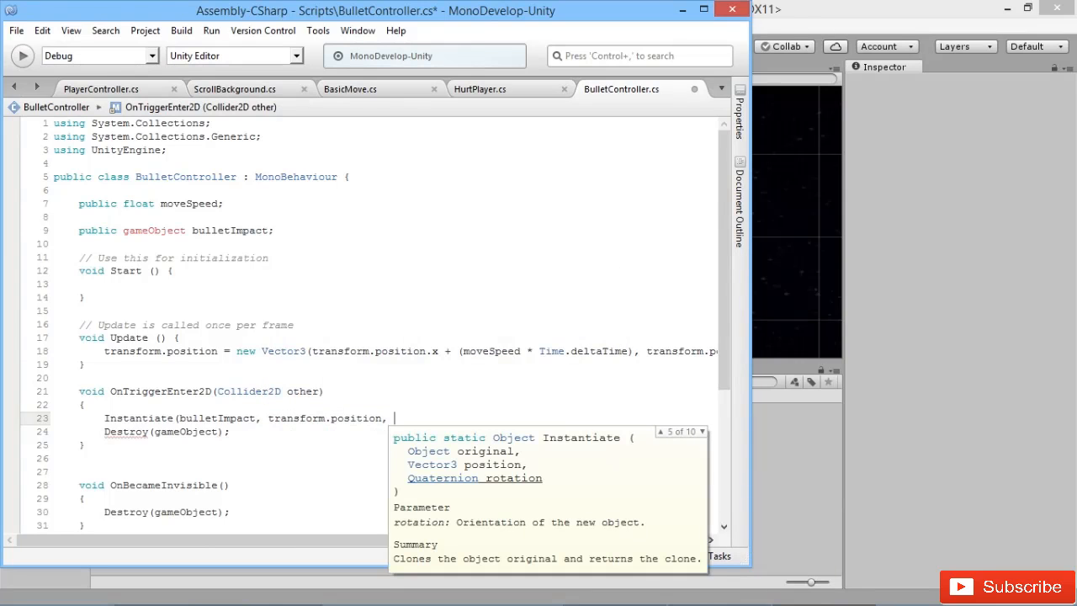
text(tran)
key(Return)
text(.)
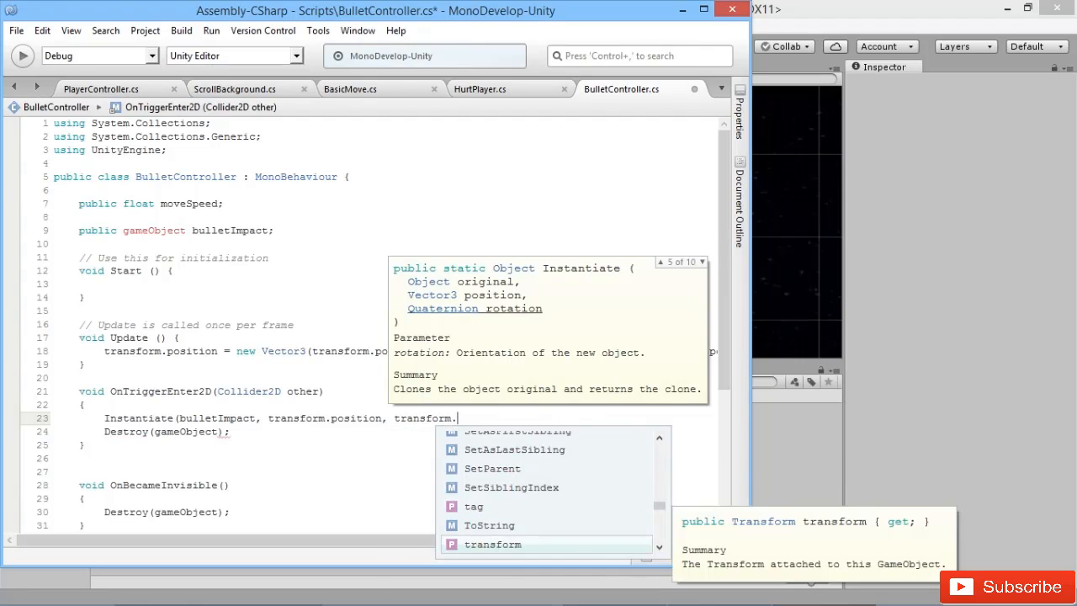
text(rota)
key(Return)
text())
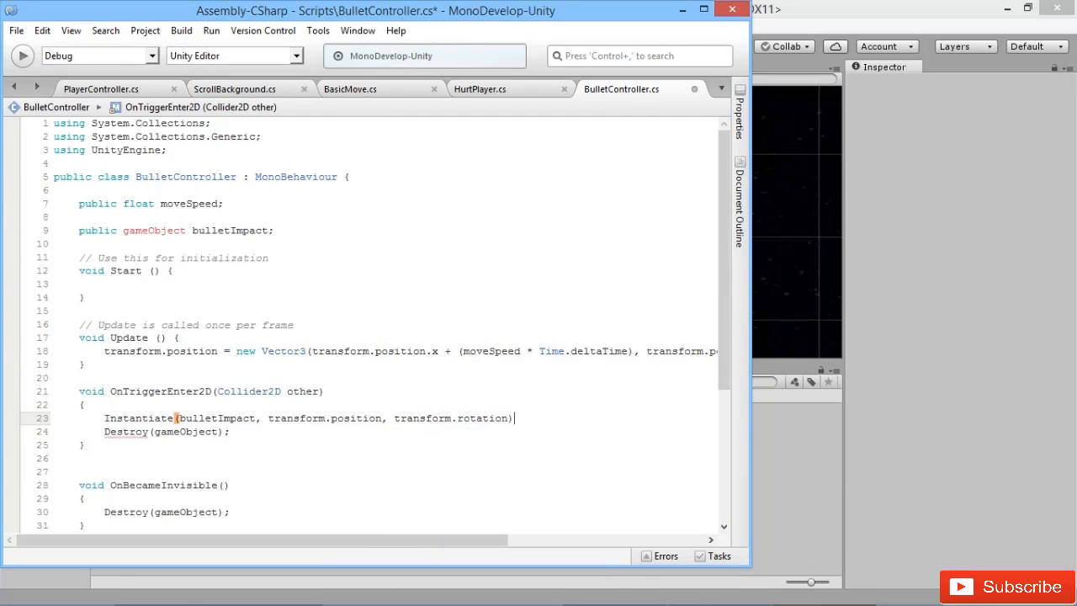
text(;)
key(ctrl+s)
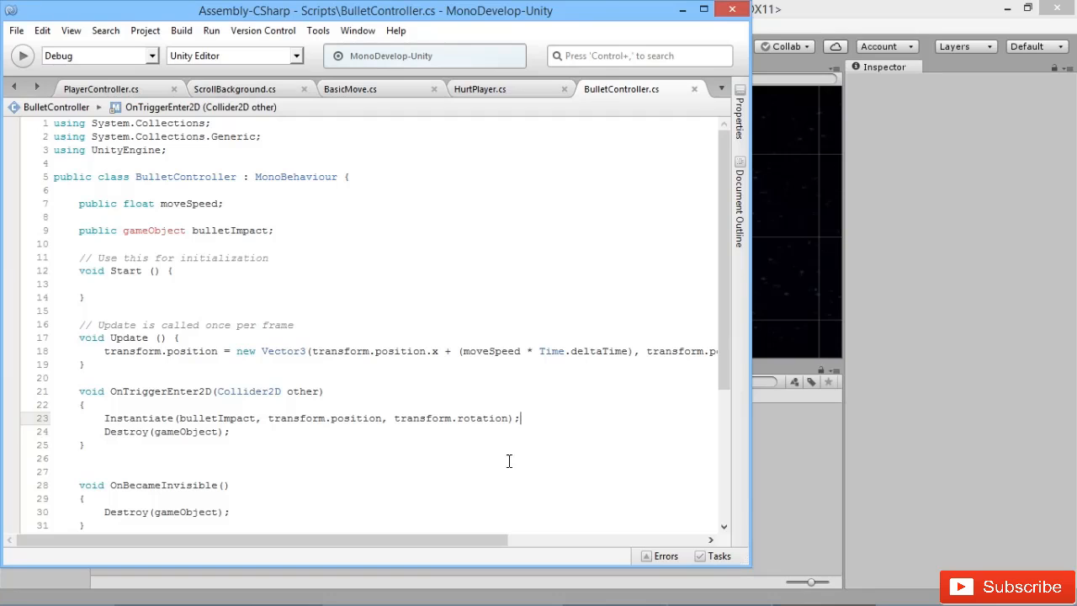
Step: Check the script in Unity, return to MonoDevelop, correct the bulletImpact variable's type to GameObject, and save
click(884, 432)
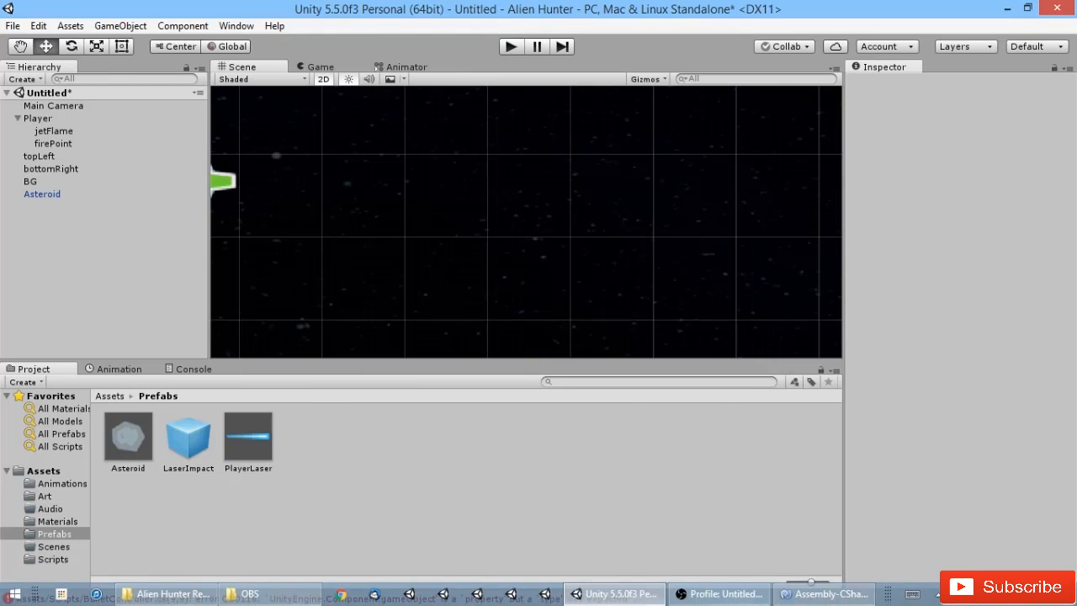
click(614, 594)
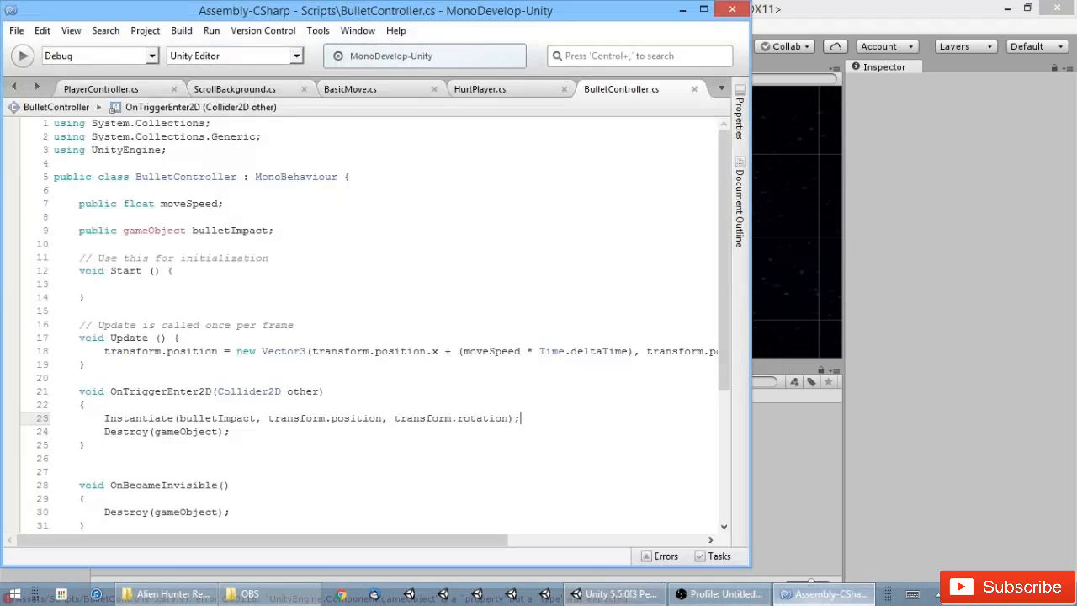
click(123, 231)
key(Delete)
text(G)
key(ctrl+s)
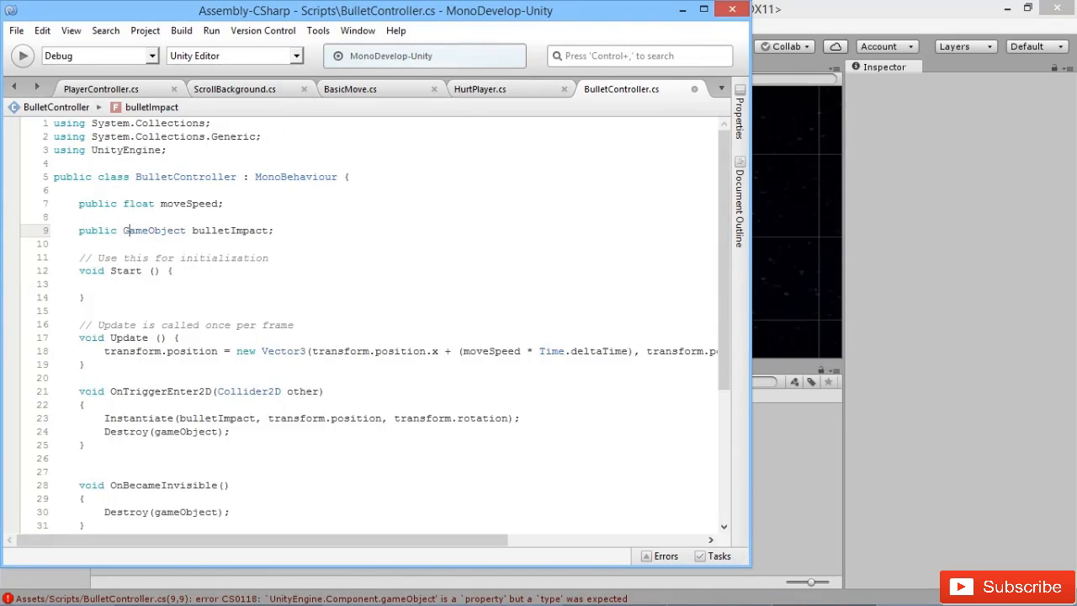
Step: Switch to Unity and assign the LaserImpact prefab as the Bullet Impact of the PlayerLaser prefab's Bullet Controller
click(820, 521)
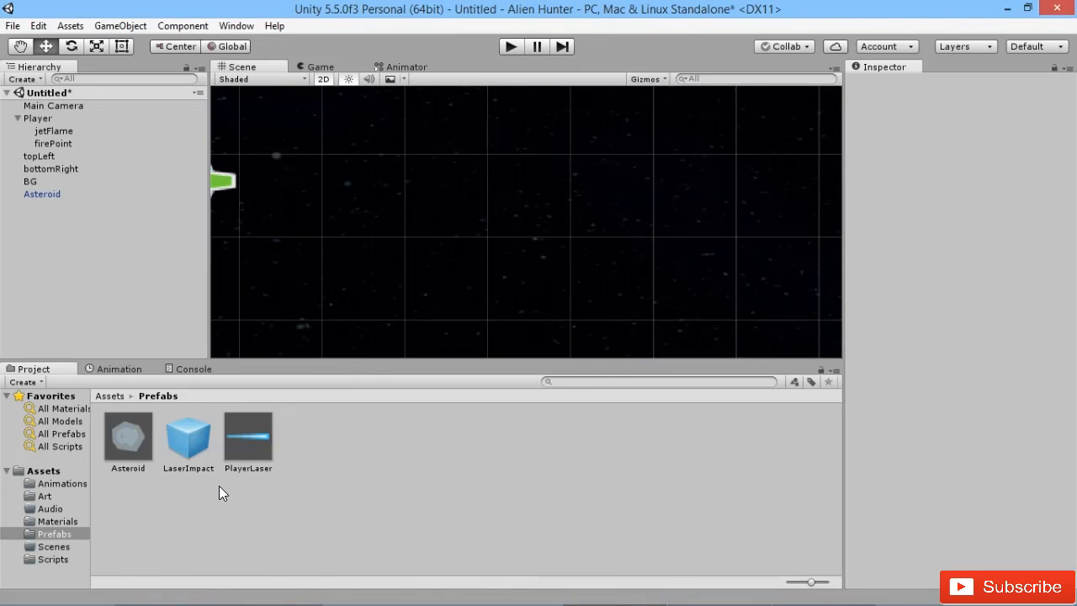
click(267, 459)
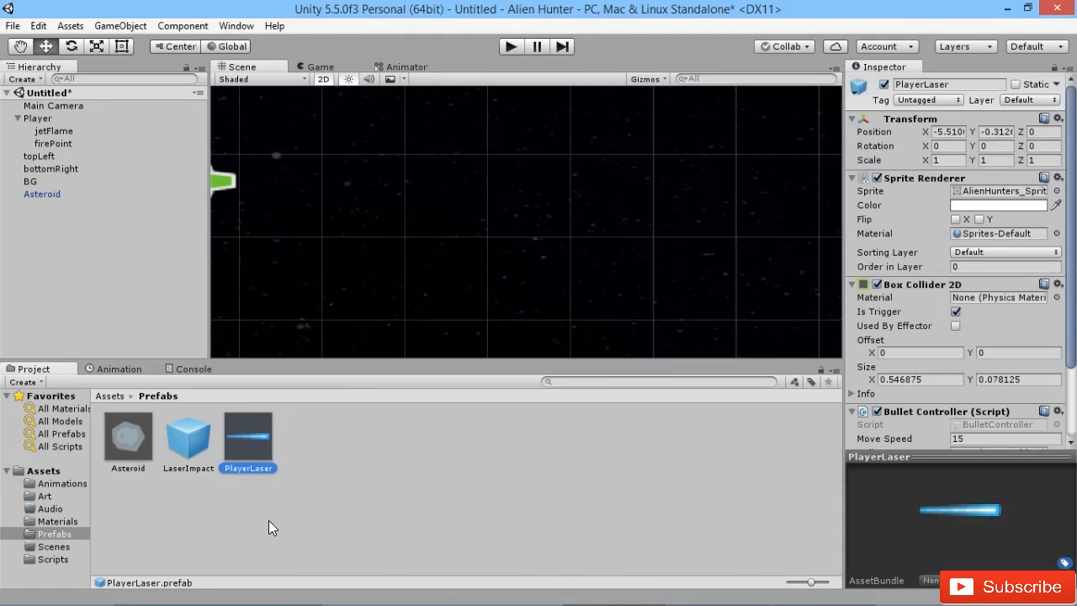
scroll(1005, 302, down, 3)
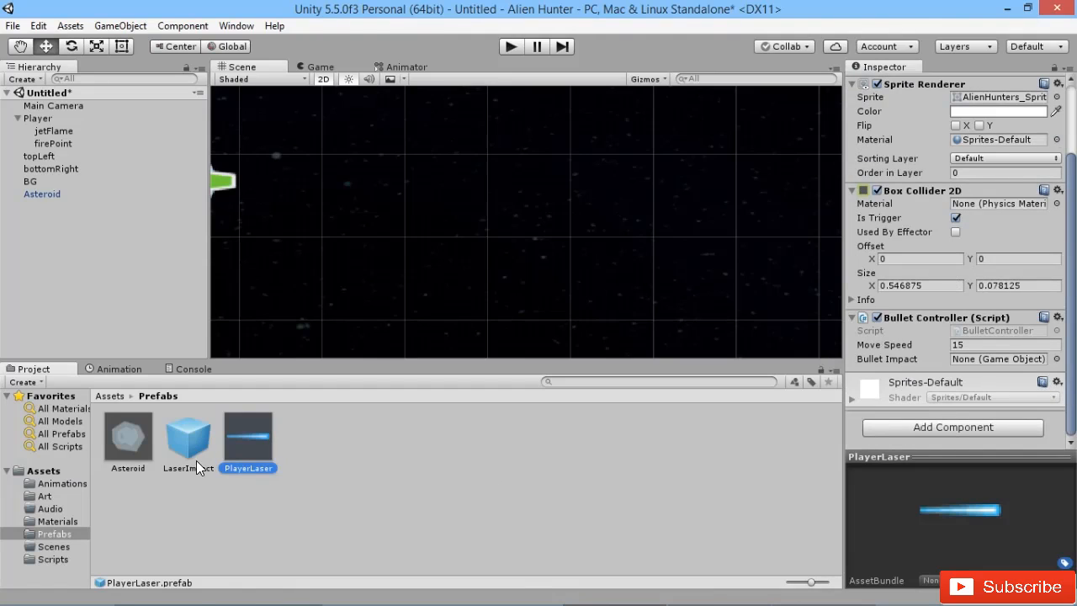
drag(196, 460, 1002, 359)
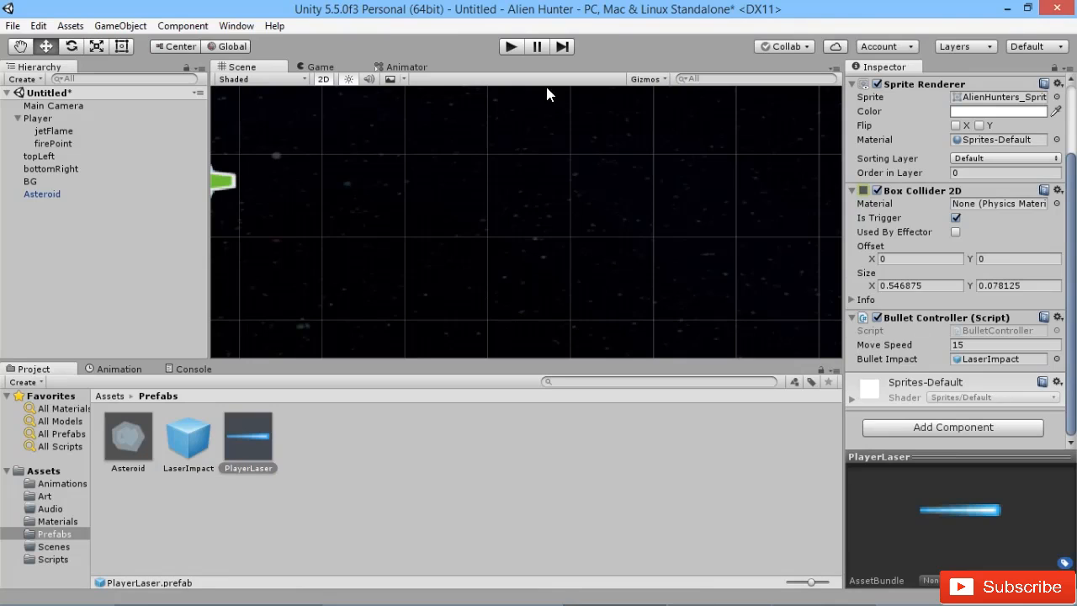
Step: Run the game and fire several lasers at the asteroid to test the impact effect
click(510, 47)
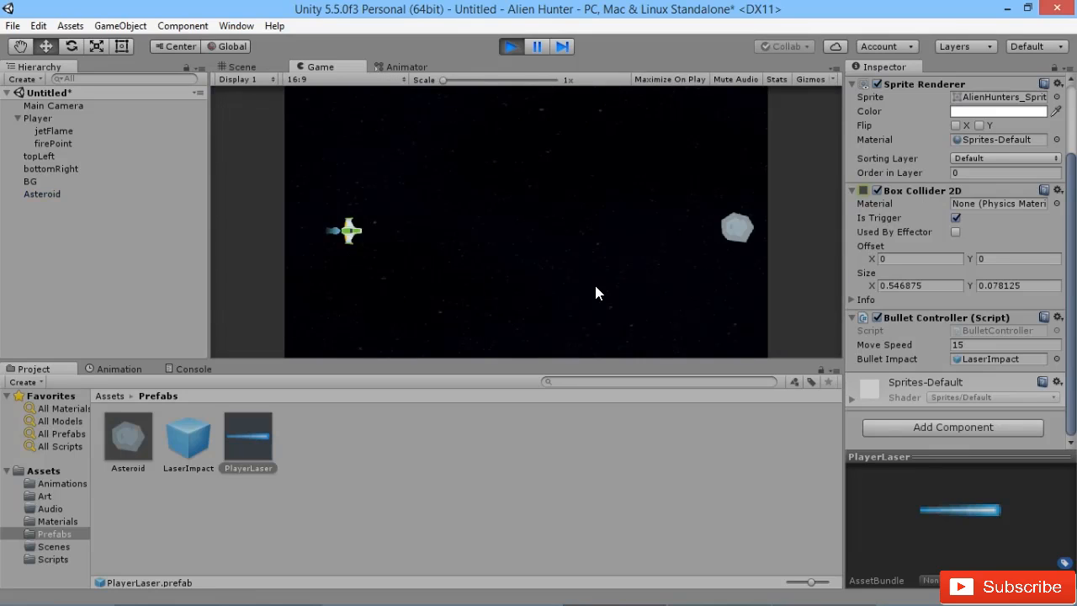
key(space)
key(space)
key(space)
key(space)
key(space)
key(space)
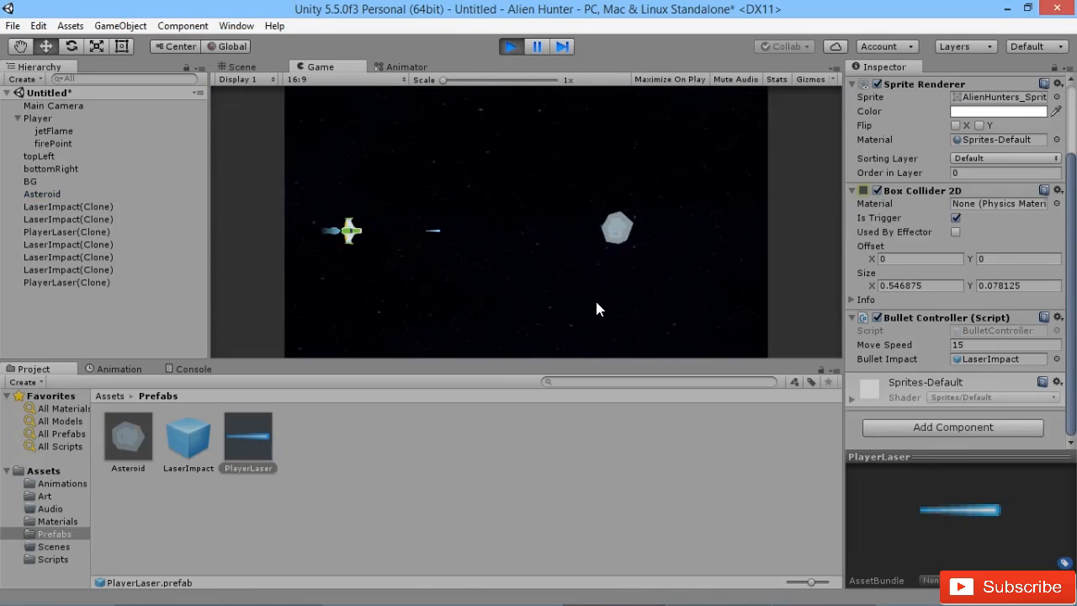